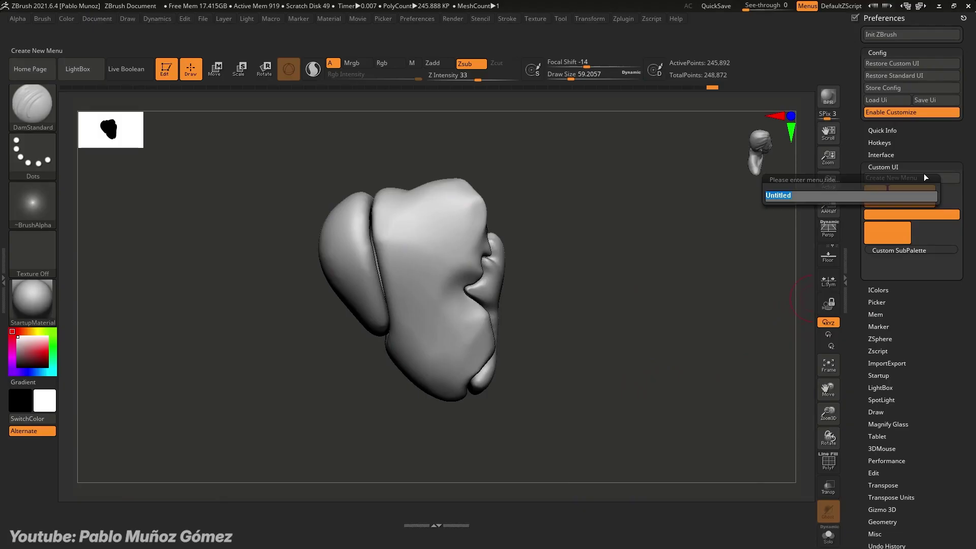
- Close the Custom UI popup so the custom interface buttons appear
click(923, 173)
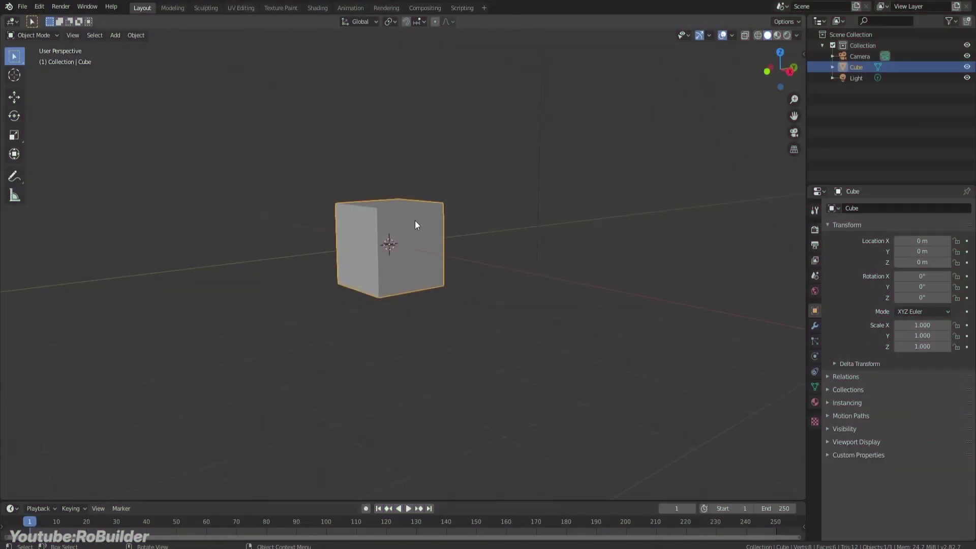
middle_drag(416, 225, 386, 231)
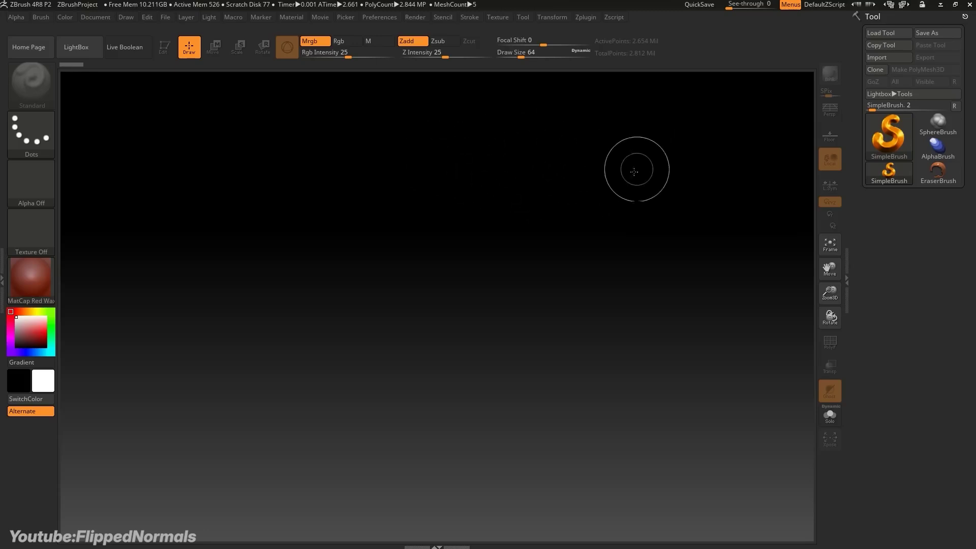
- Draw three overlapping looping red tubes across the canvas with the Curve Tube brush
mouse_move(654, 179)
mouse_down()
mouse_move(661, 199)
mouse_move(648, 237)
mouse_move(567, 313)
mouse_move(493, 351)
mouse_move(404, 359)
mouse_move(304, 344)
mouse_move(236, 270)
mouse_move(259, 237)
mouse_up()
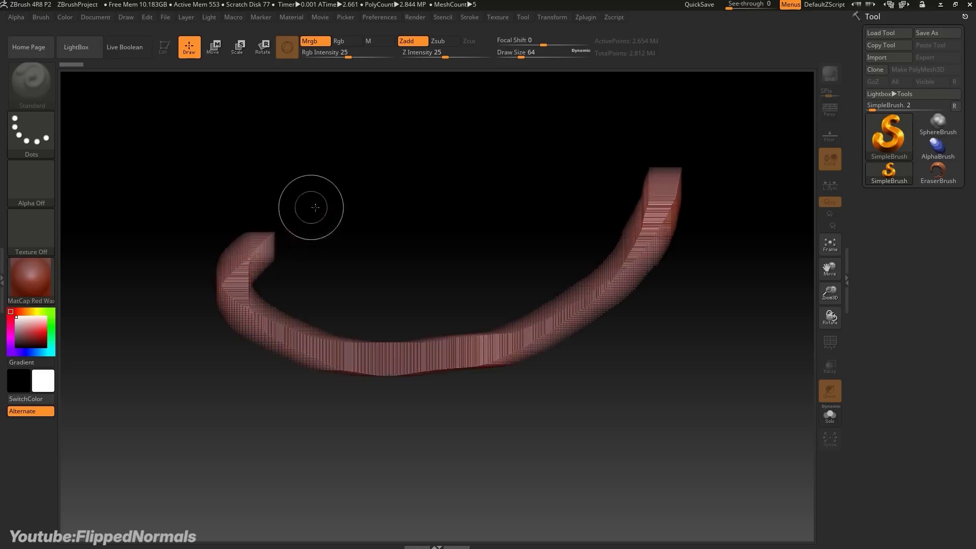
mouse_move(382, 198)
mouse_down()
mouse_move(553, 343)
mouse_move(727, 327)
mouse_move(700, 279)
mouse_move(488, 465)
mouse_move(273, 409)
mouse_move(361, 406)
mouse_move(282, 283)
mouse_move(395, 286)
mouse_move(406, 298)
mouse_move(514, 274)
mouse_up()
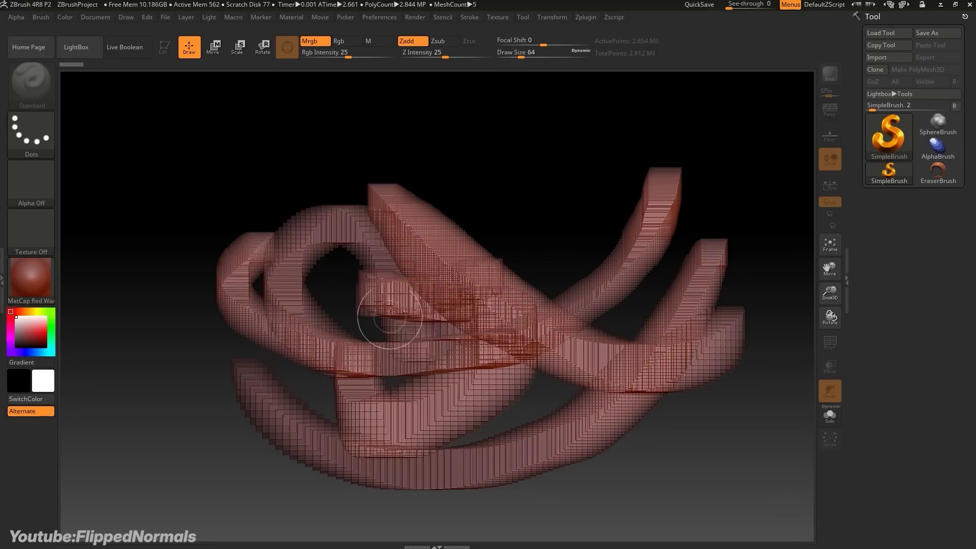
mouse_move(390, 311)
mouse_down()
mouse_move(320, 312)
mouse_move(521, 233)
mouse_up()
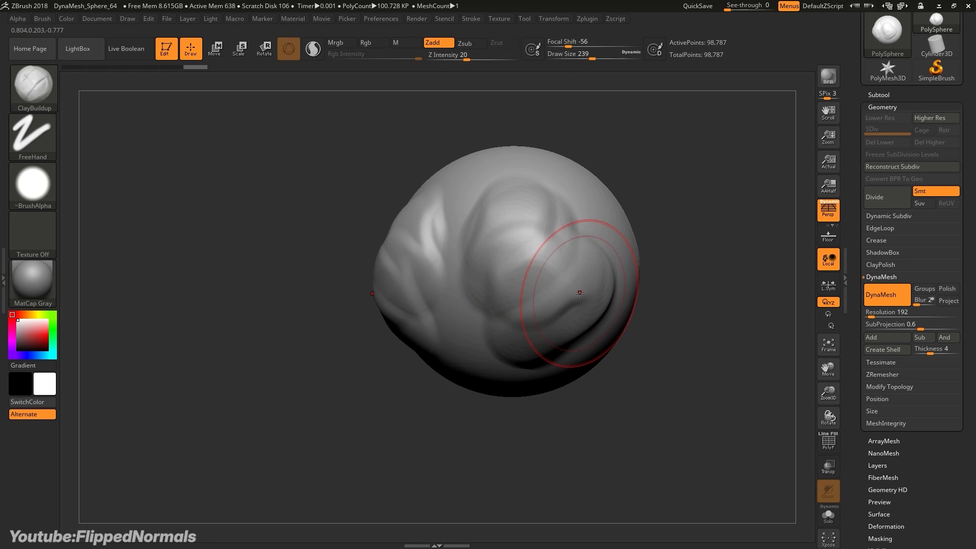
- Undo back to the clean sphere, switch the brush alpha off, and redo the sculpting strokes
key(ctrl+z)
drag(593, 277, 523, 348)
key(ctrl+z)
click(32, 186)
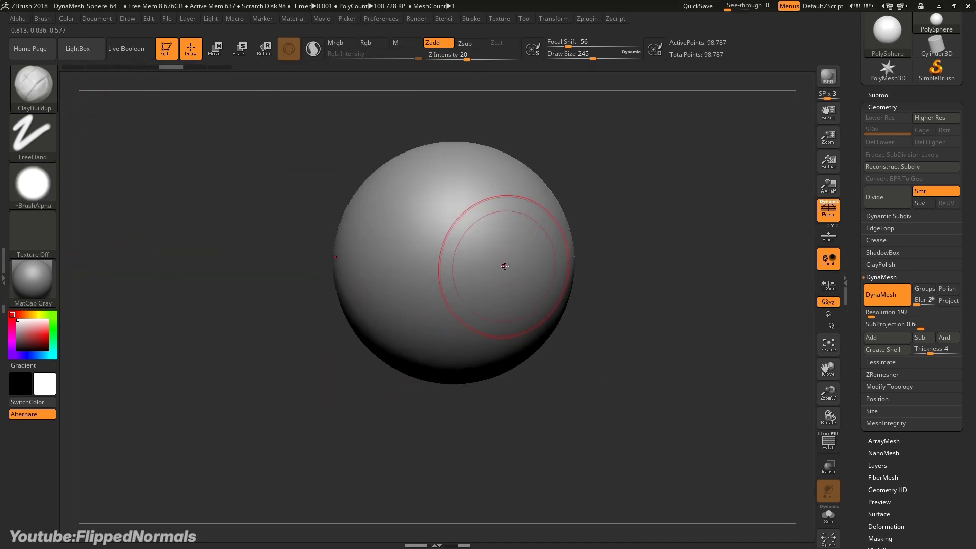
key(ctrl+shift+z)
key(ctrl+shift+z)
key(ctrl+shift+z)
key(ctrl+shift+z)
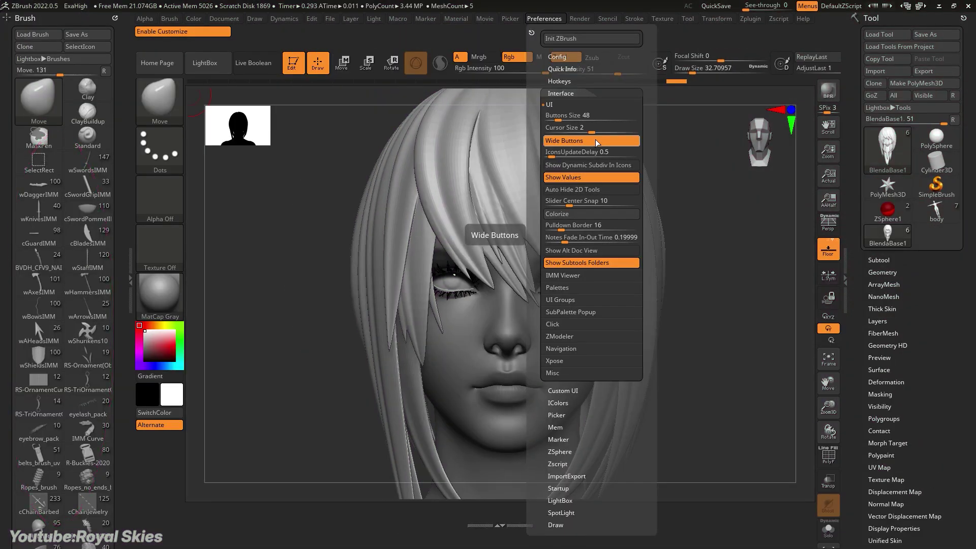
- Turn off Wide Buttons, add a Divide shortcut to the shelf, and dock the Zplugin list
click(597, 143)
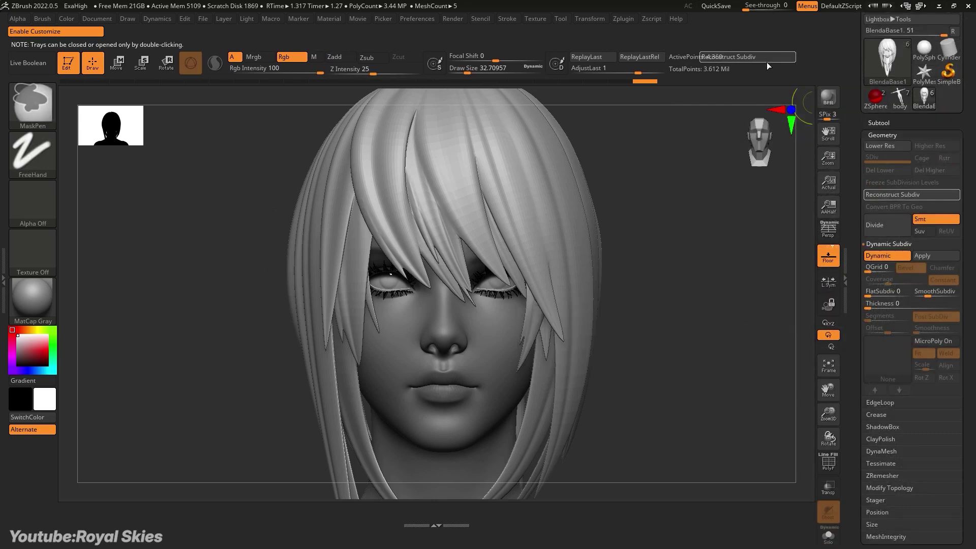
ctrl+alt+drag(873, 225, 85, 457)
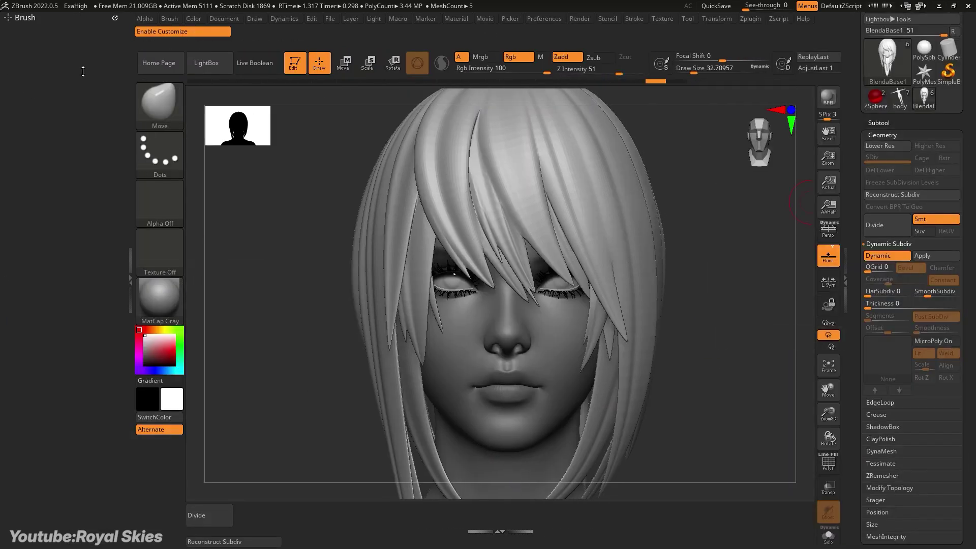
click(755, 20)
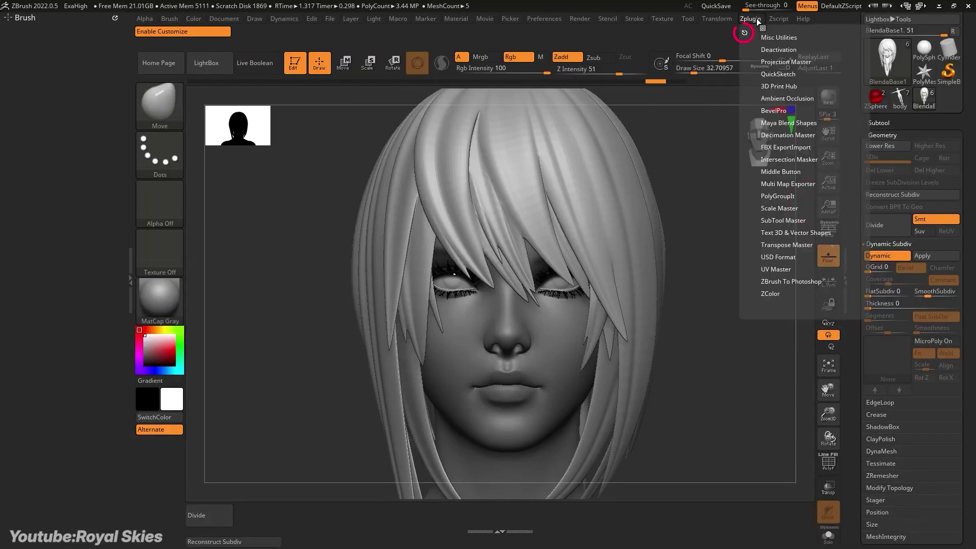
click(762, 28)
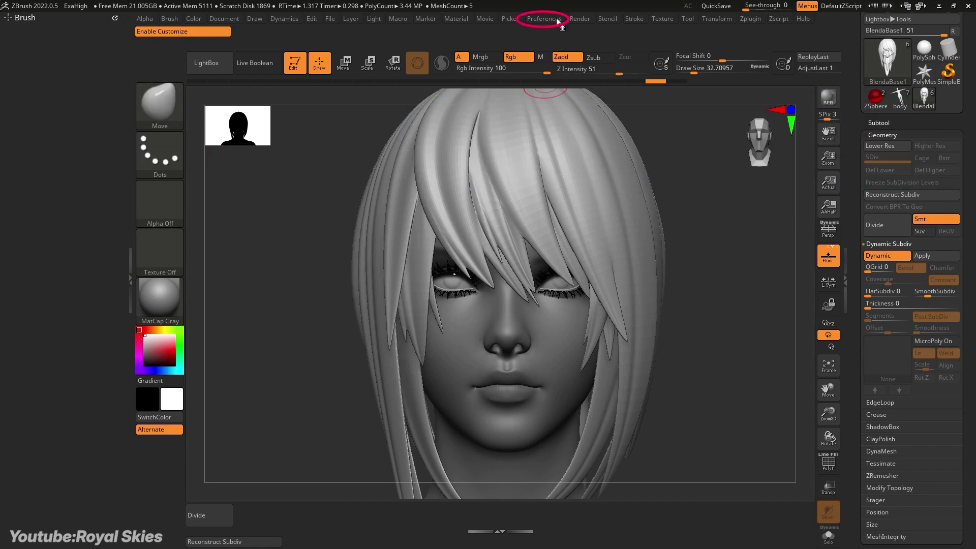
- Build TestMenu with ZRemesher and DynaMesh controls and place it among the main menus
click(544, 19)
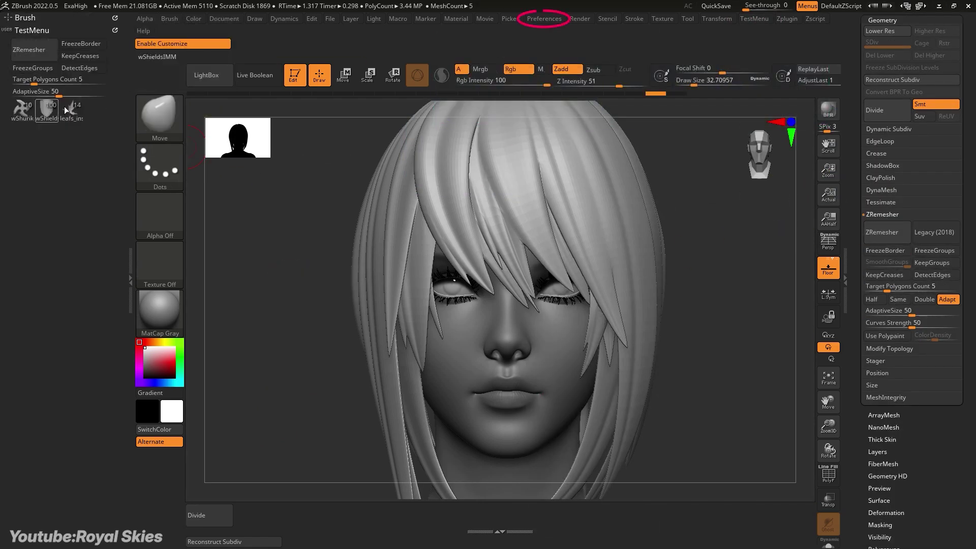
click(544, 19)
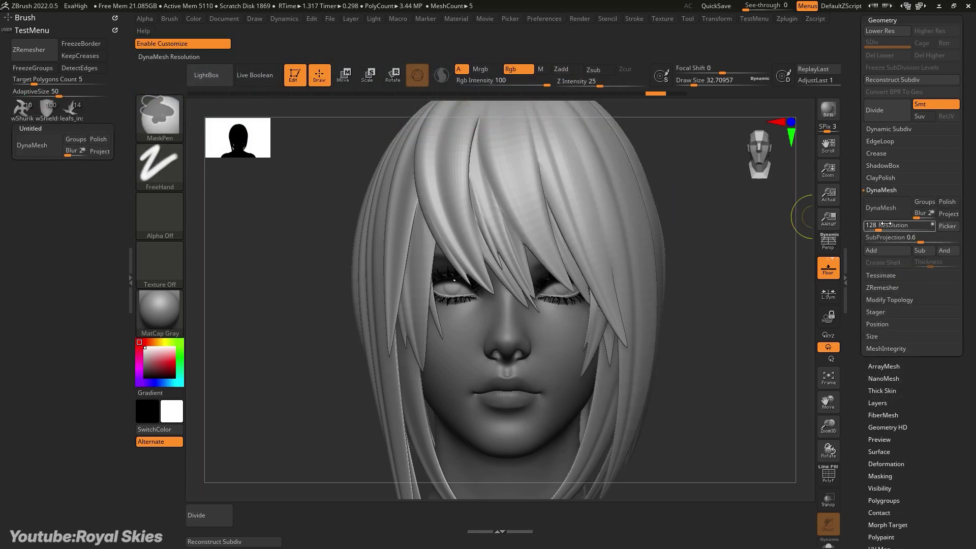
ctrl+alt+click(31, 128)
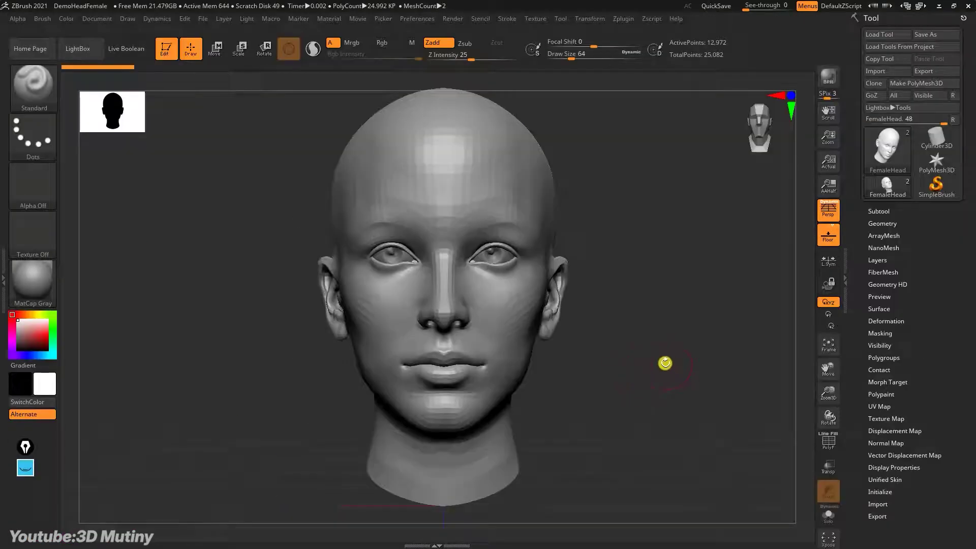
mouse_move(630, 333)
mouse_down()
mouse_move(622, 318)
mouse_move(629, 340)
mouse_move(639, 326)
mouse_up()
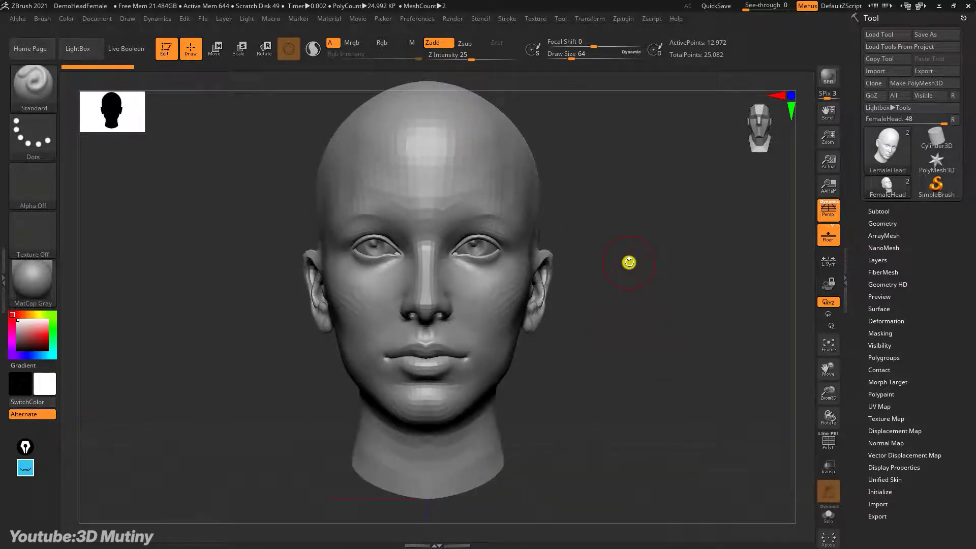
mouse_move(600, 350)
mouse_down()
mouse_move(596, 360)
mouse_move(613, 375)
mouse_up()
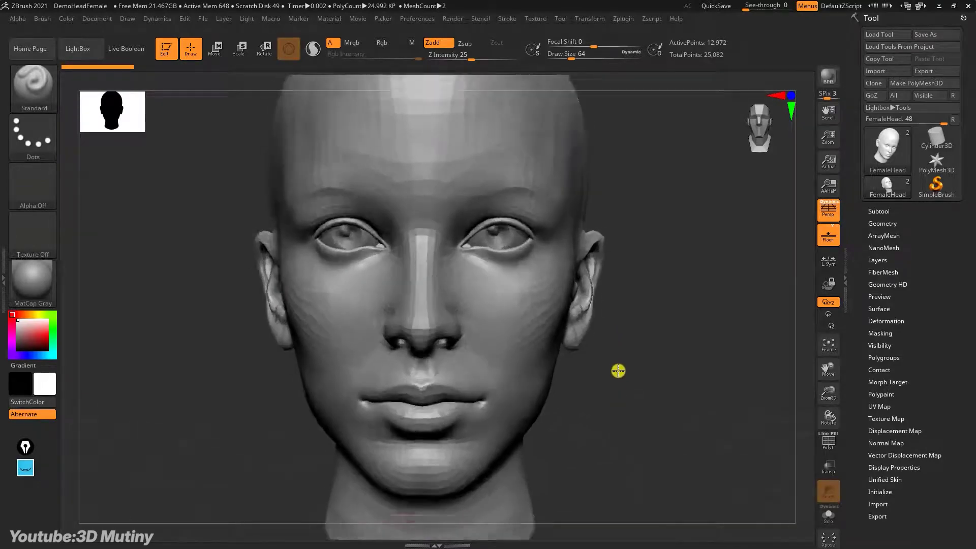
drag(619, 370, 664, 375)
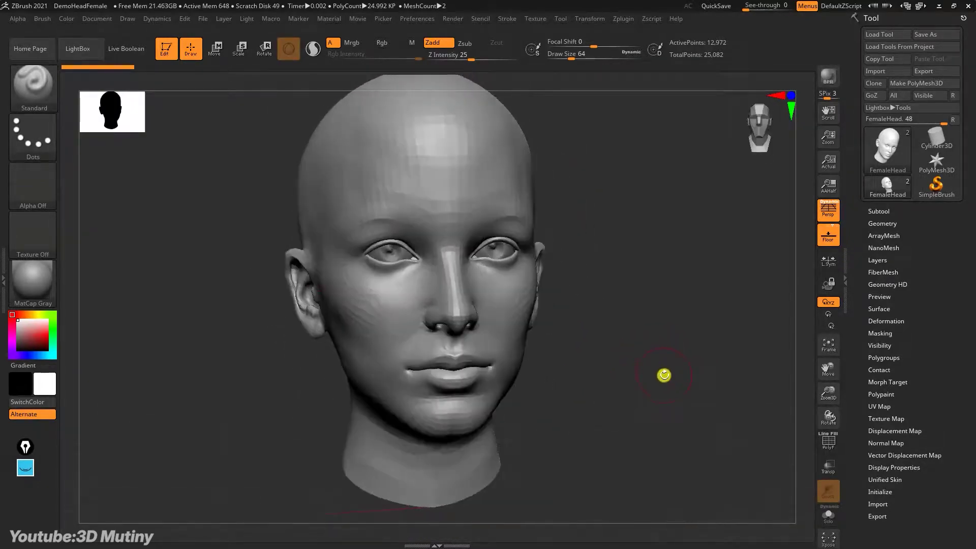
alt+drag(612, 344, 663, 334)
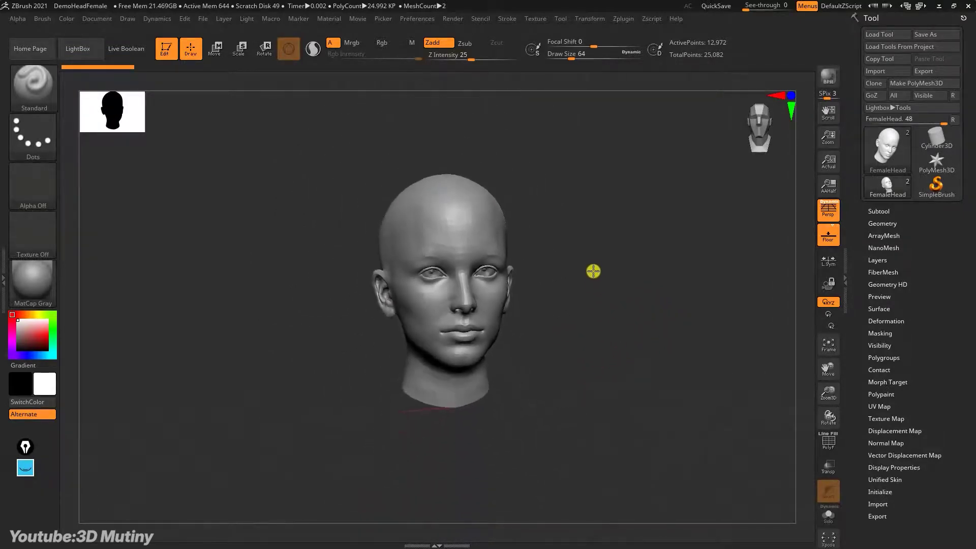
alt+drag(593, 271, 623, 307)
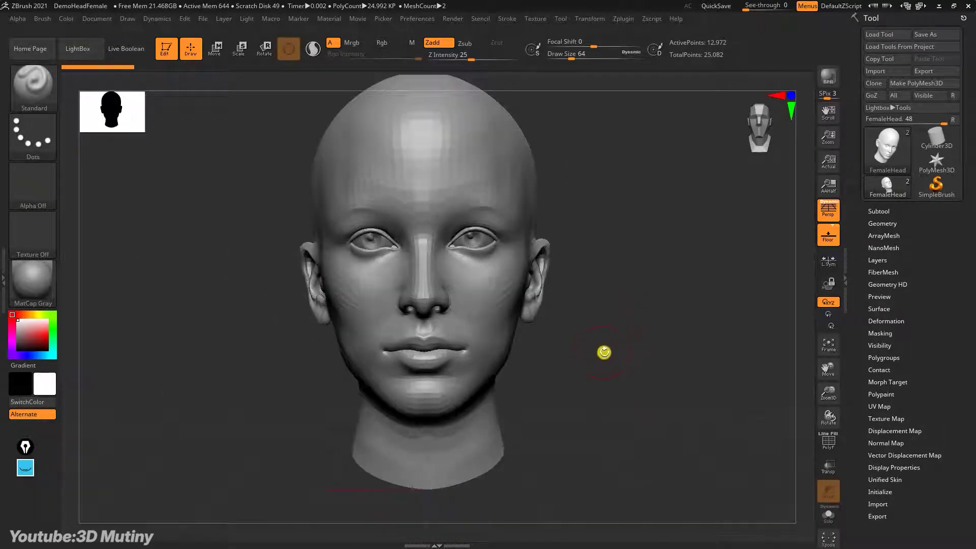
drag(605, 355, 669, 338)
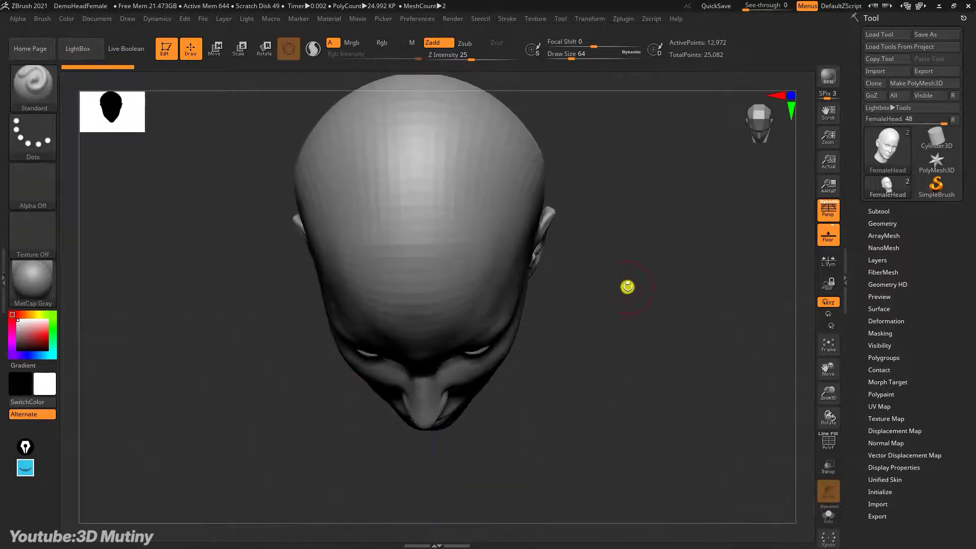
drag(627, 287, 672, 299)
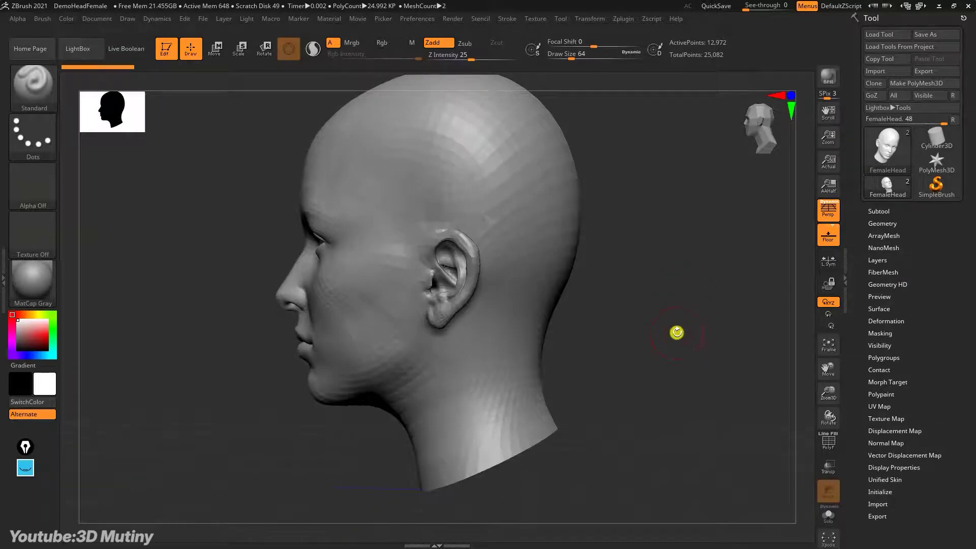
drag(676, 332, 680, 360)
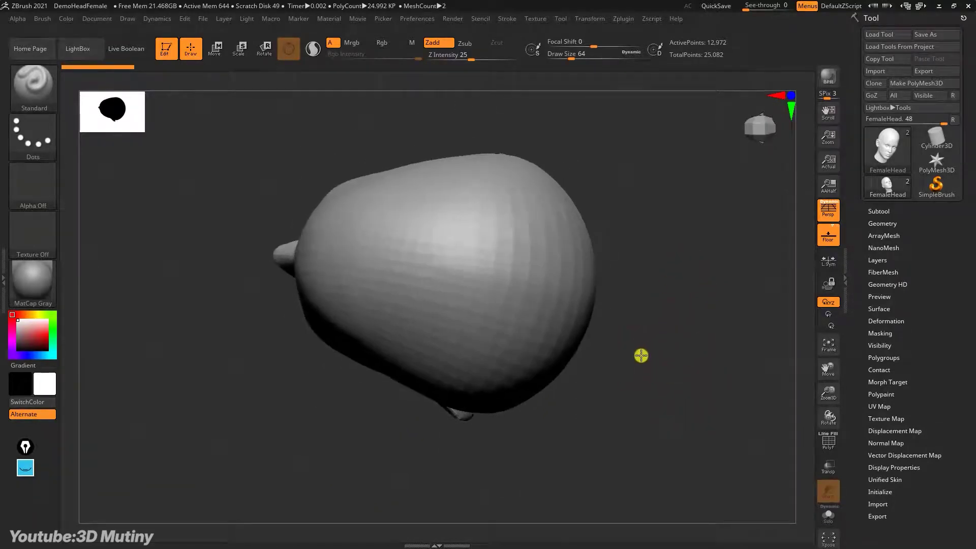
drag(664, 347, 635, 420)
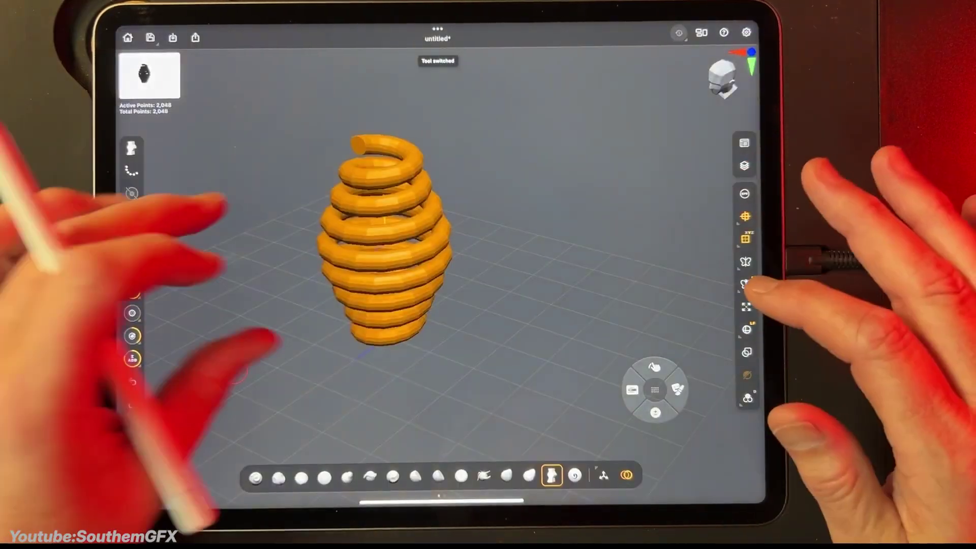
- Inspect the spiral's Initialize Radius curve, then bring up its Subtools list
drag(237, 373, 229, 310)
click(747, 374)
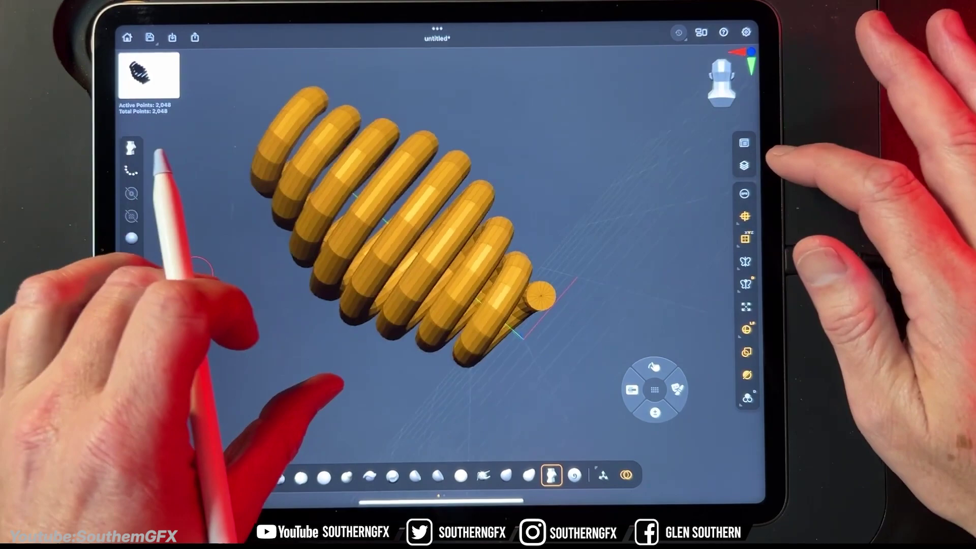
click(746, 374)
click(541, 284)
click(686, 295)
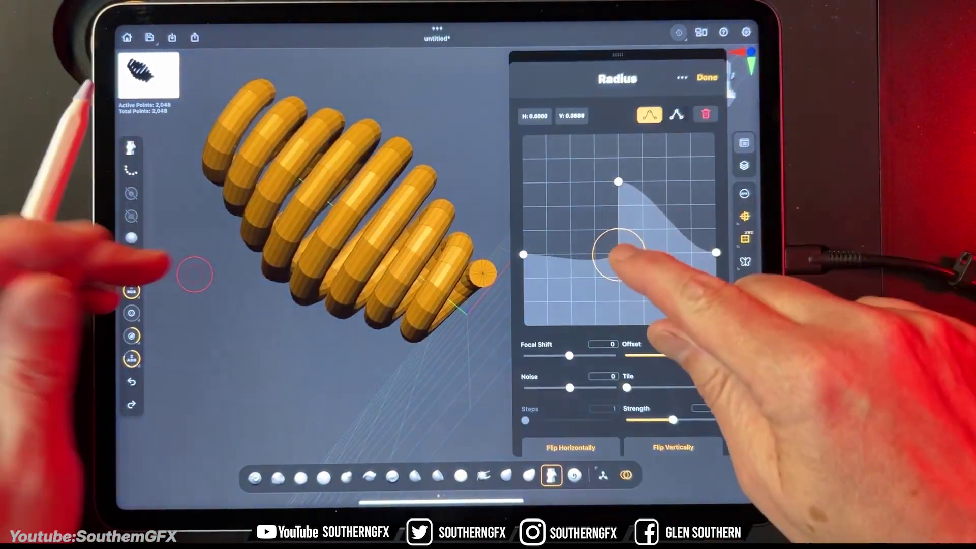
click(744, 143)
click(744, 165)
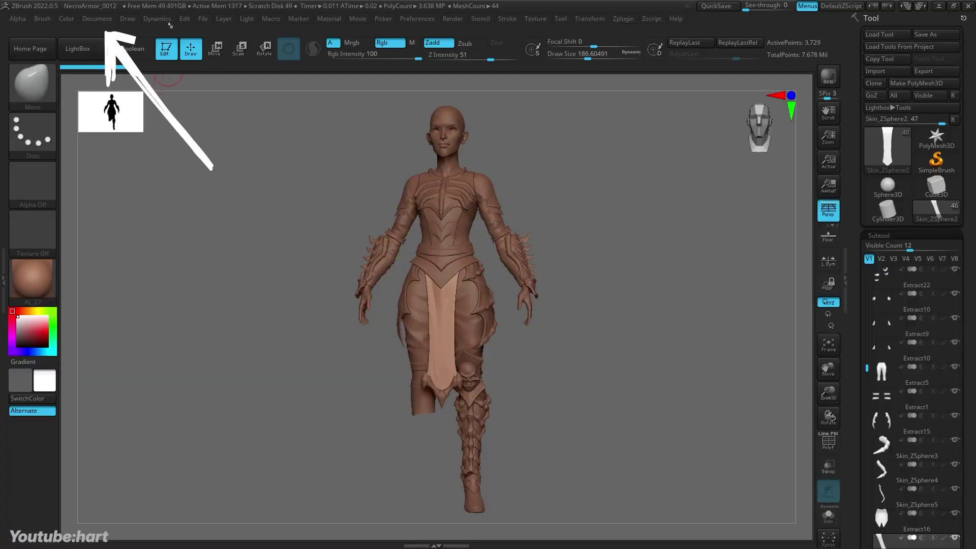
- Start a document Save As, create a SaveTest folder, and begin entering a file name
click(108, 18)
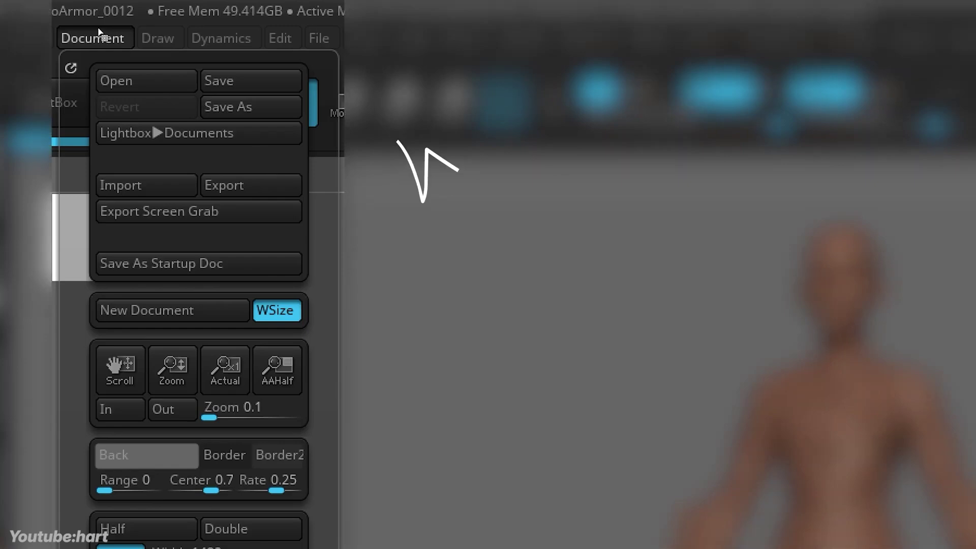
click(225, 108)
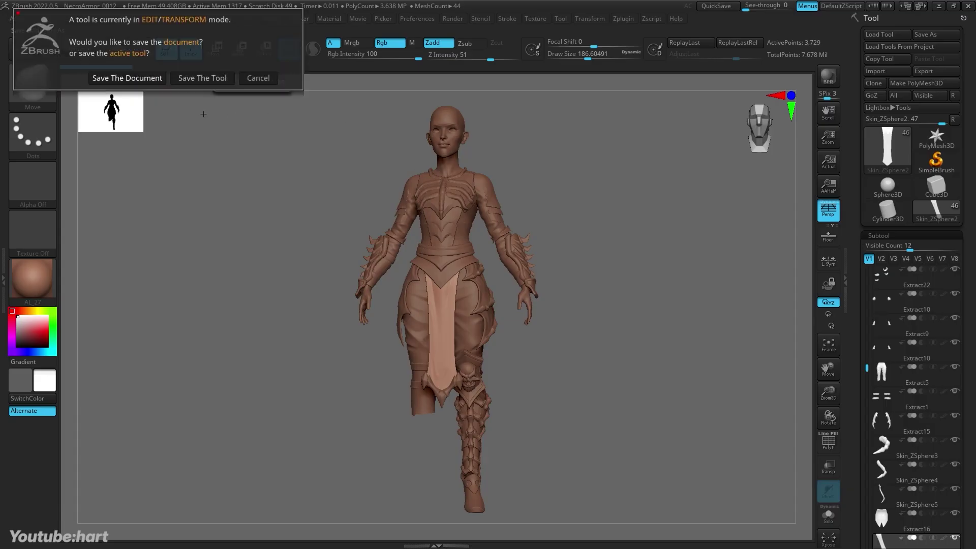
click(145, 78)
right_click(585, 262)
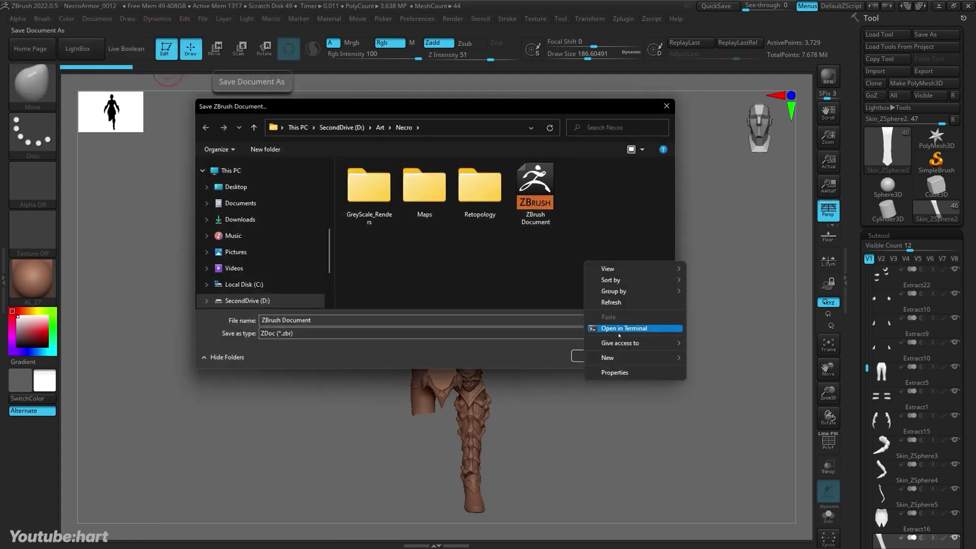
mouse_move(624, 362)
click(714, 359)
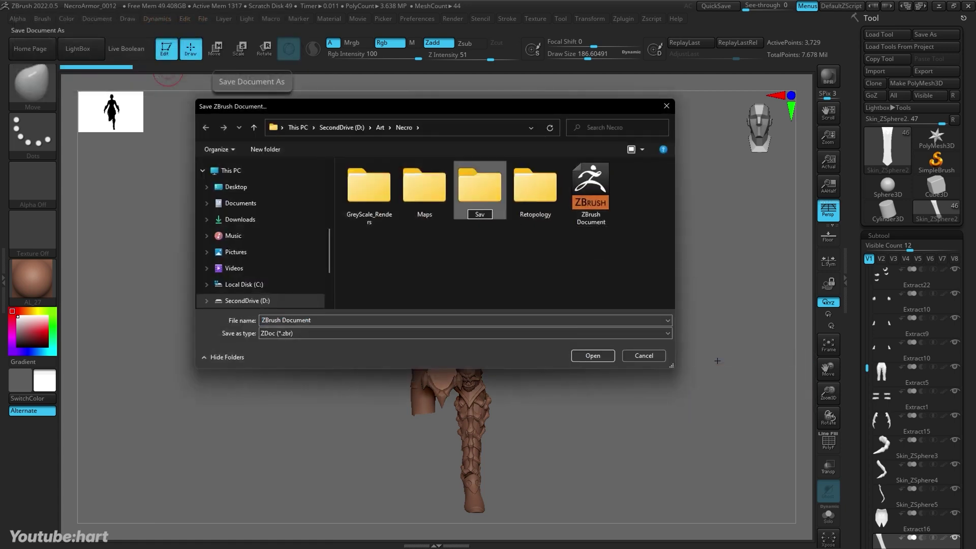
text(SaveTest)
key(Return)
key(Return)
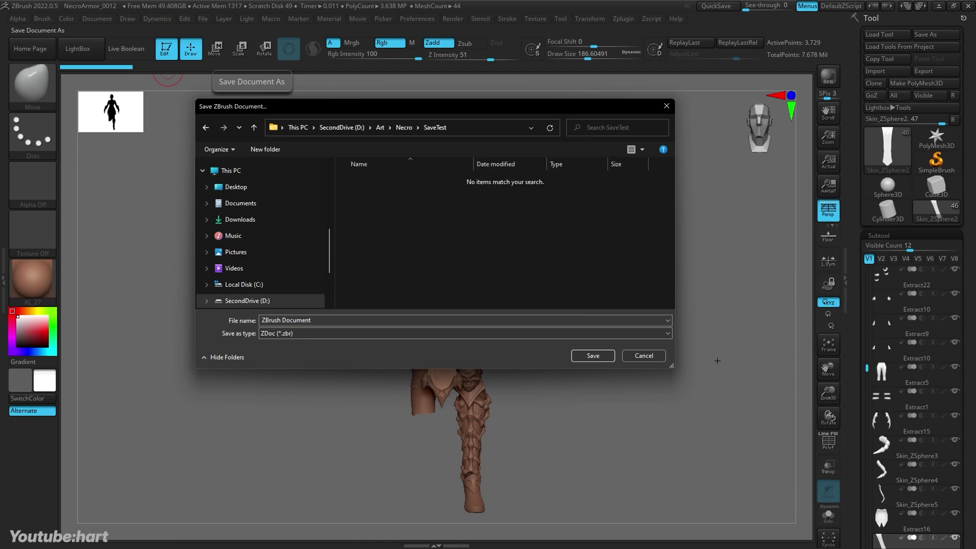
click(509, 316)
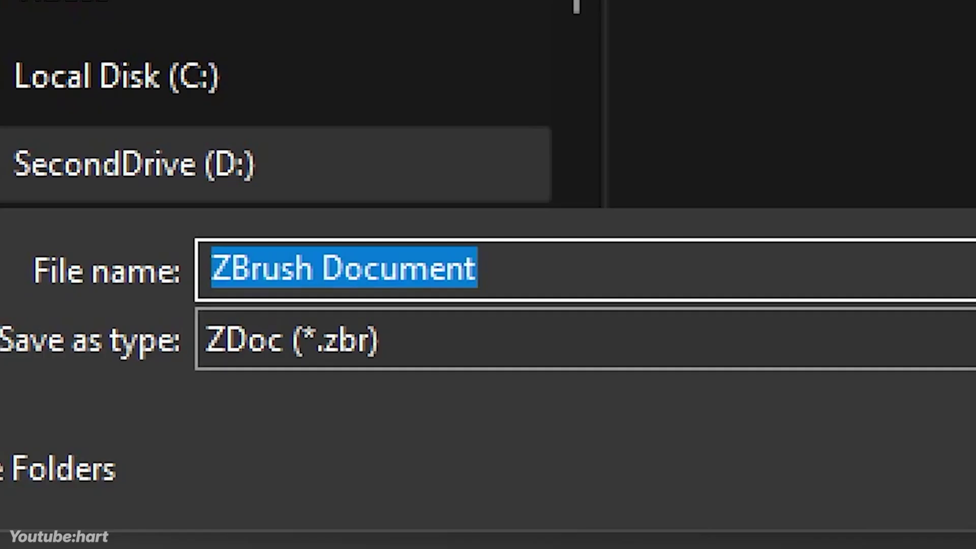
text(Ne)
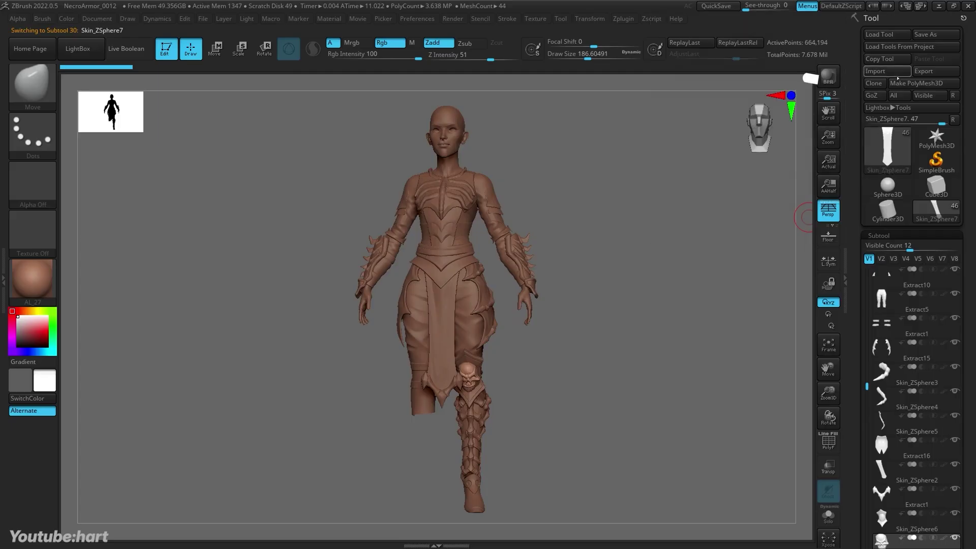
- Save the current tool as NecroTool
click(926, 34)
text(N)
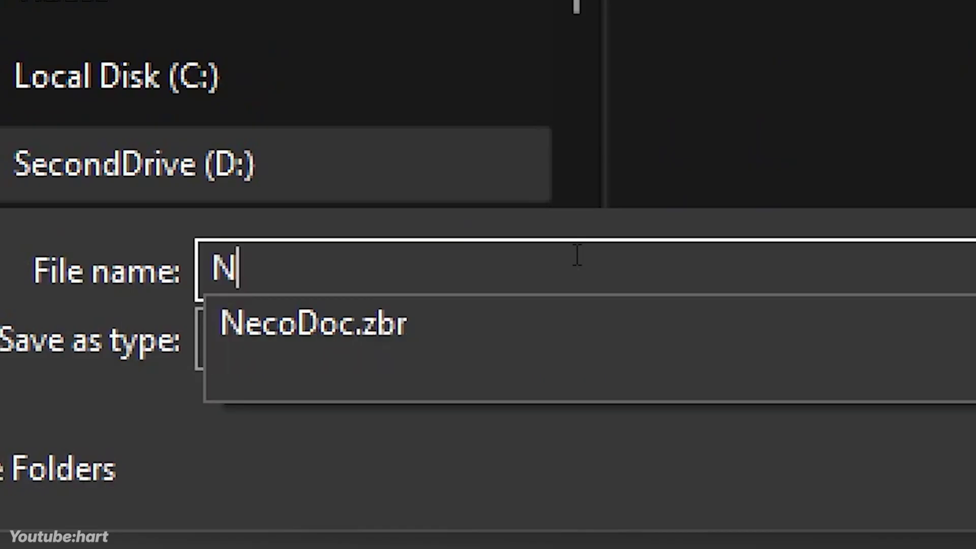
text(ecroTool)
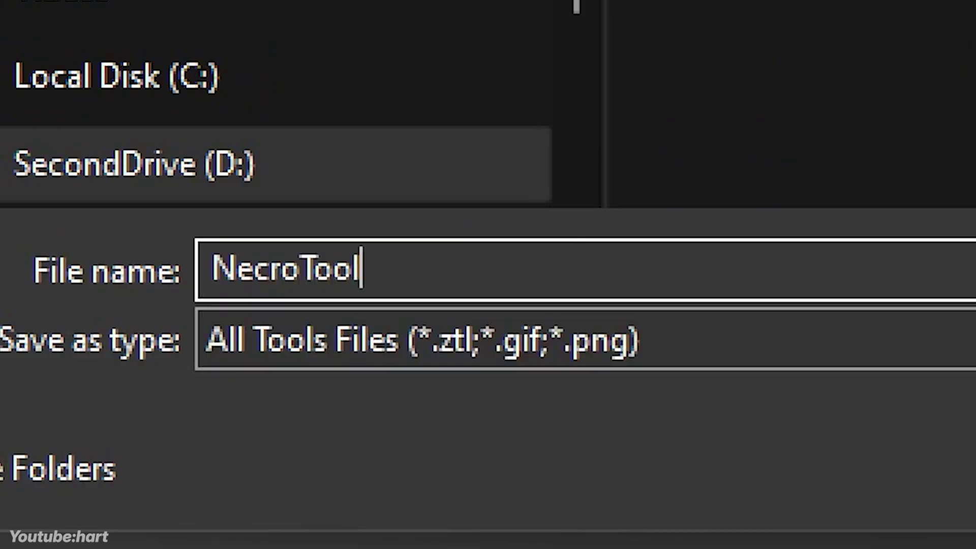
key(Return)
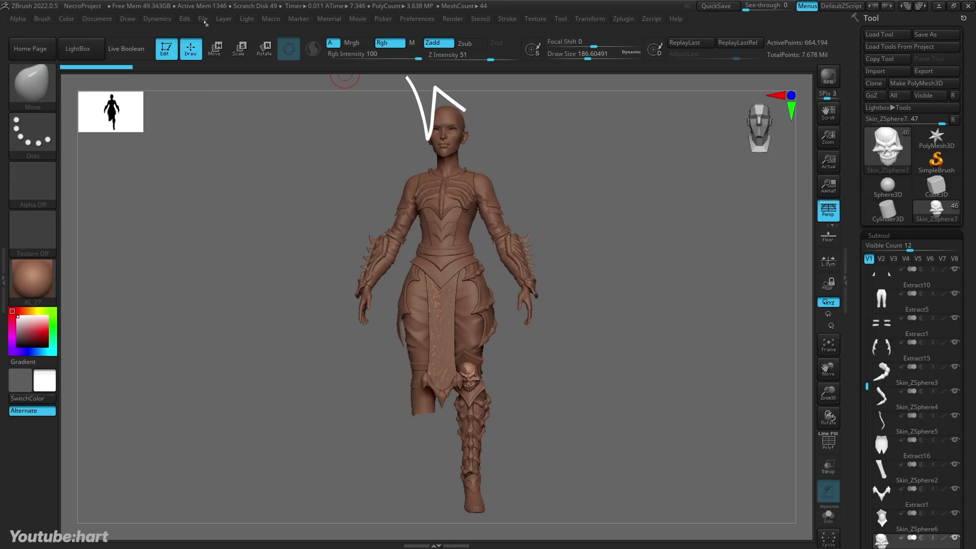
- Start a File > Save As for the whole project and begin typing its name
click(203, 19)
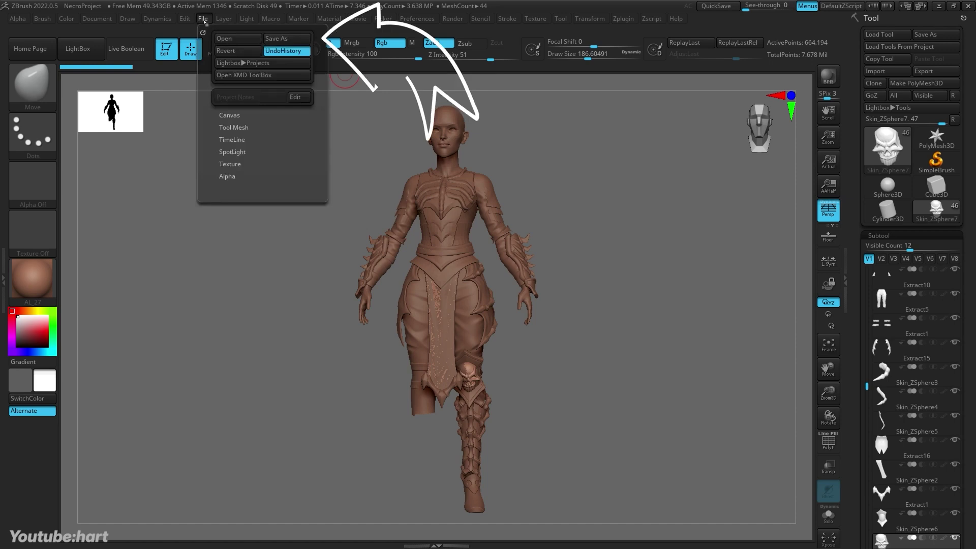
click(274, 39)
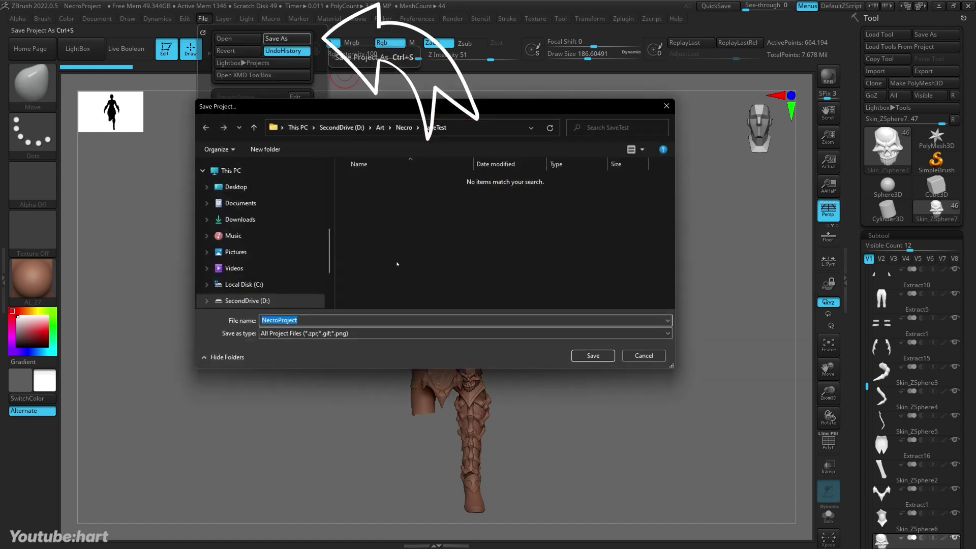
text(B)
text(NecroP)
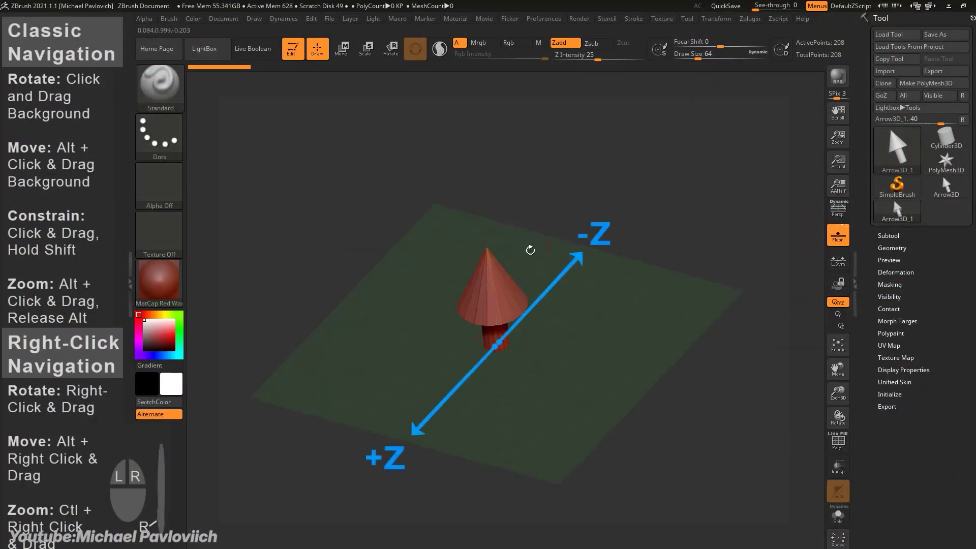
- Look down on the cone, hide the floor grid, and try sculpting on it
drag(752, 369, 750, 164)
drag(673, 249, 676, 285)
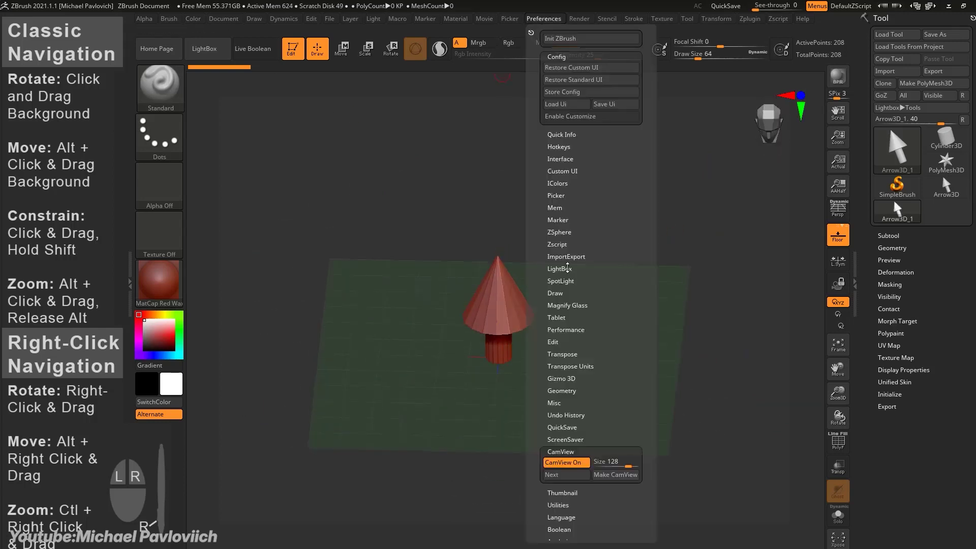
key(shift+p)
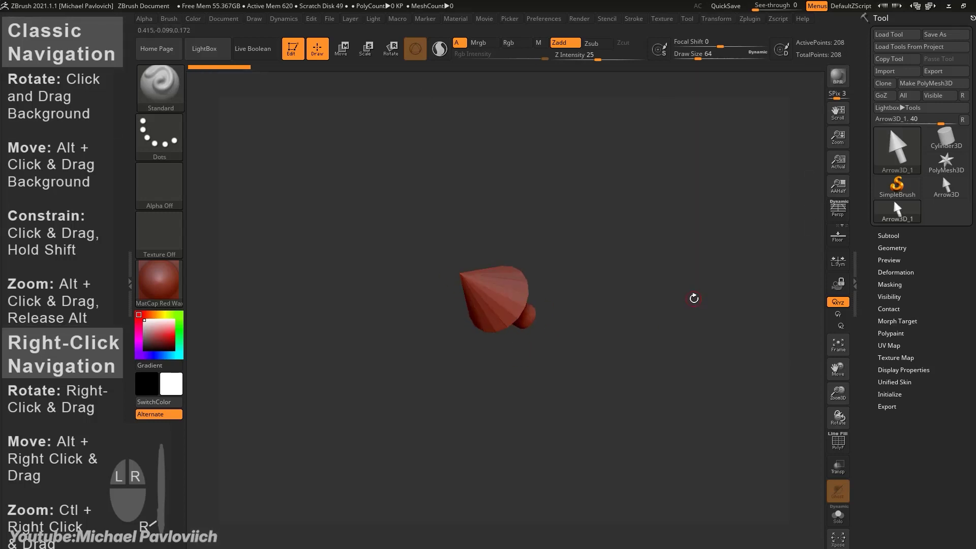
click(512, 296)
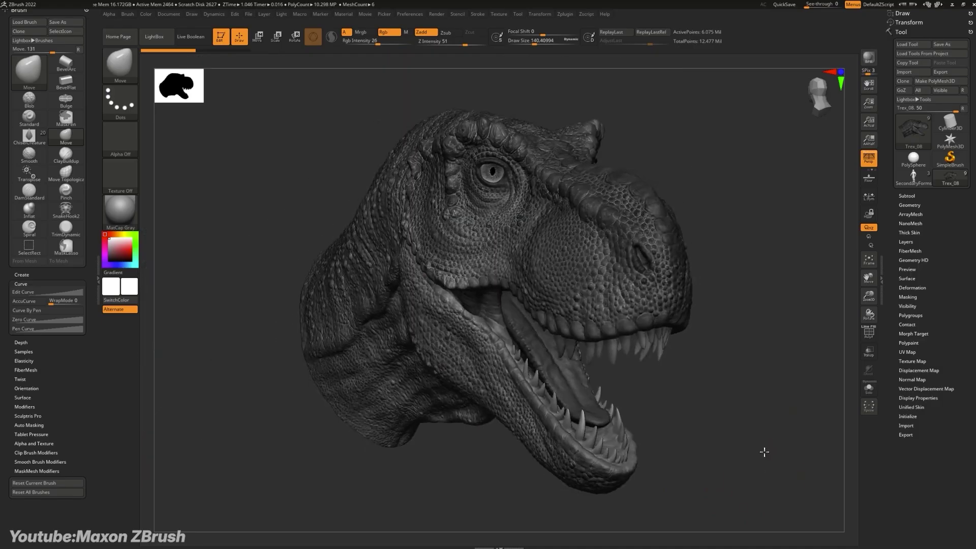
- Enable RightClick Navigation in Preferences > Navigation and turn the T-rex head to face left
drag(763, 449, 730, 127)
click(409, 13)
click(435, 136)
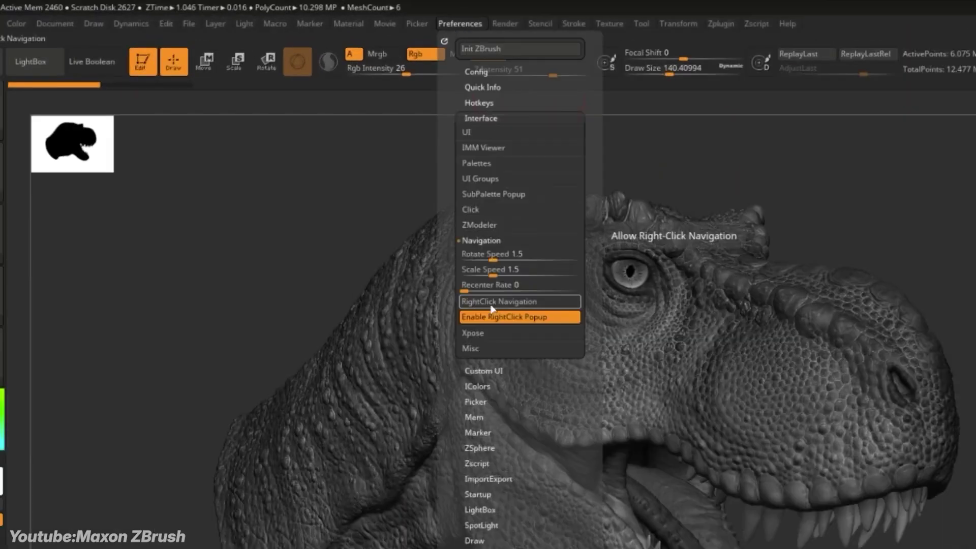
click(455, 177)
right_drag(610, 305, 667, 353)
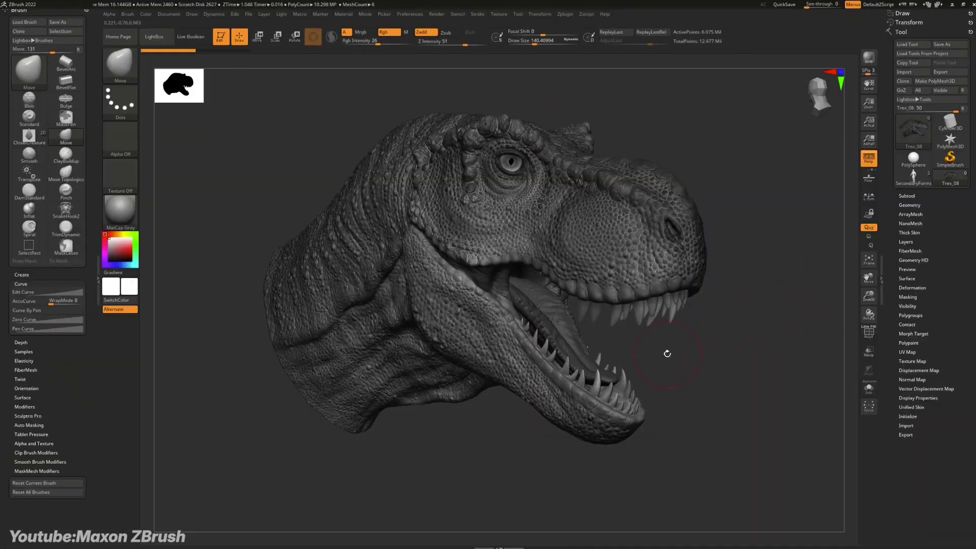
drag(666, 353, 810, 370)
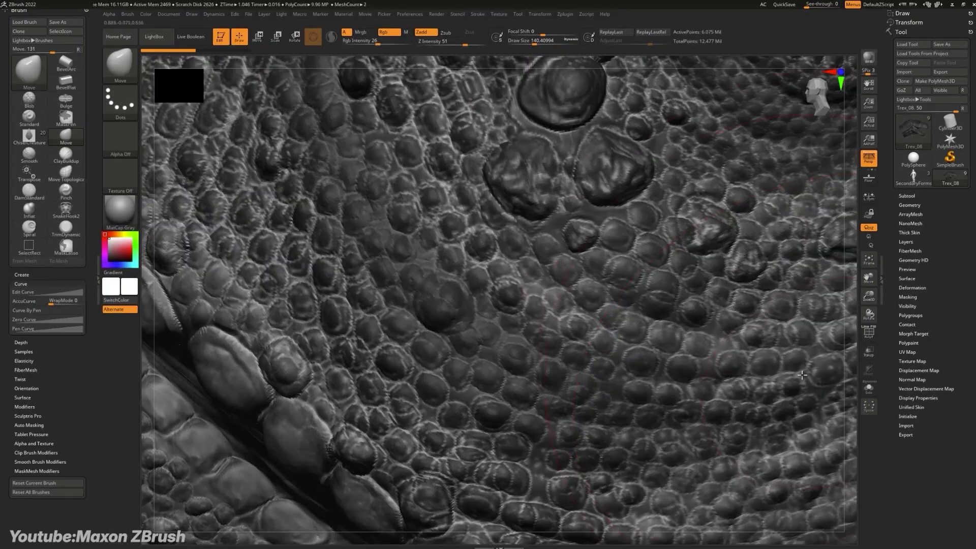
- Frame the T-rex head with F, then rotate, pan and zoom to a close view
key(f)
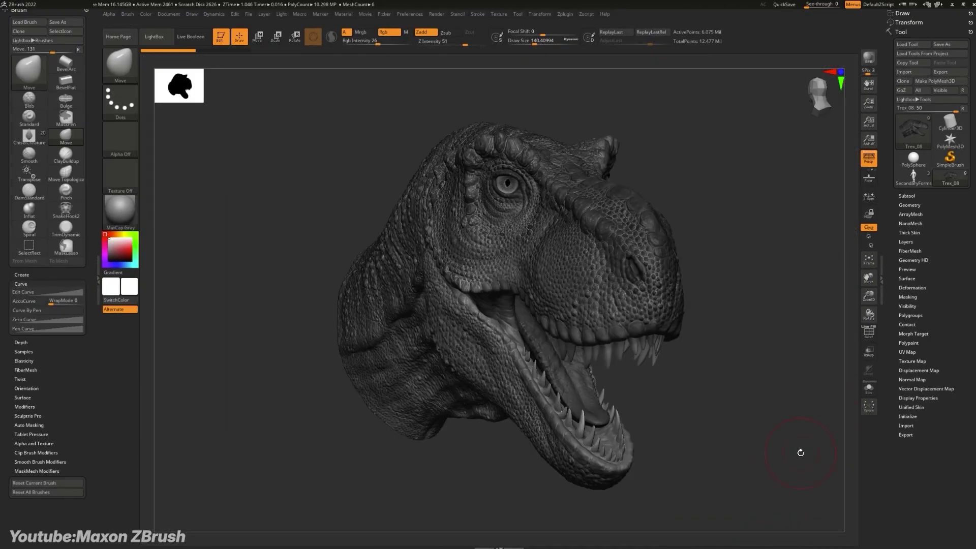
click(410, 13)
right_drag(584, 254, 763, 448)
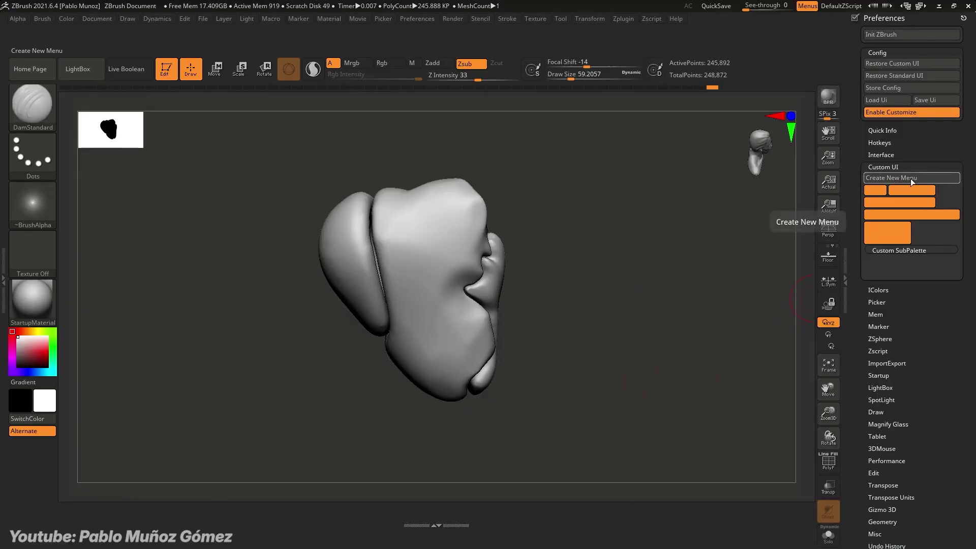
- Create a new custom menu named PM TOOLS and open it
click(915, 177)
text(PM TOOLS)
key(Return)
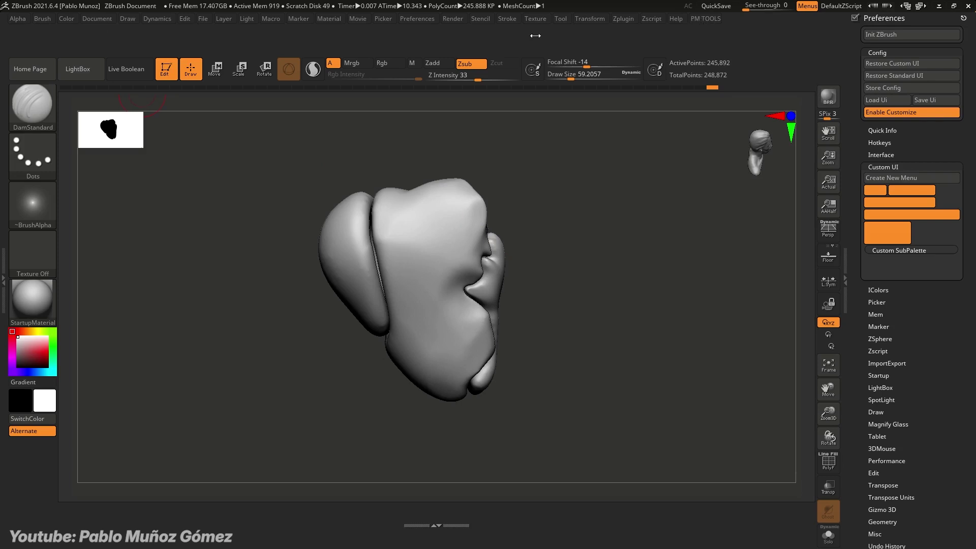
click(542, 19)
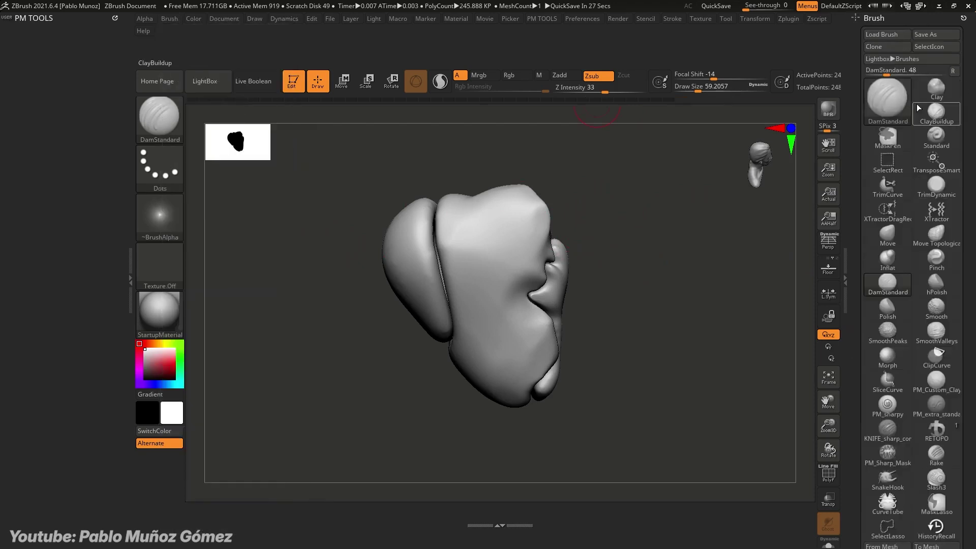
click(582, 18)
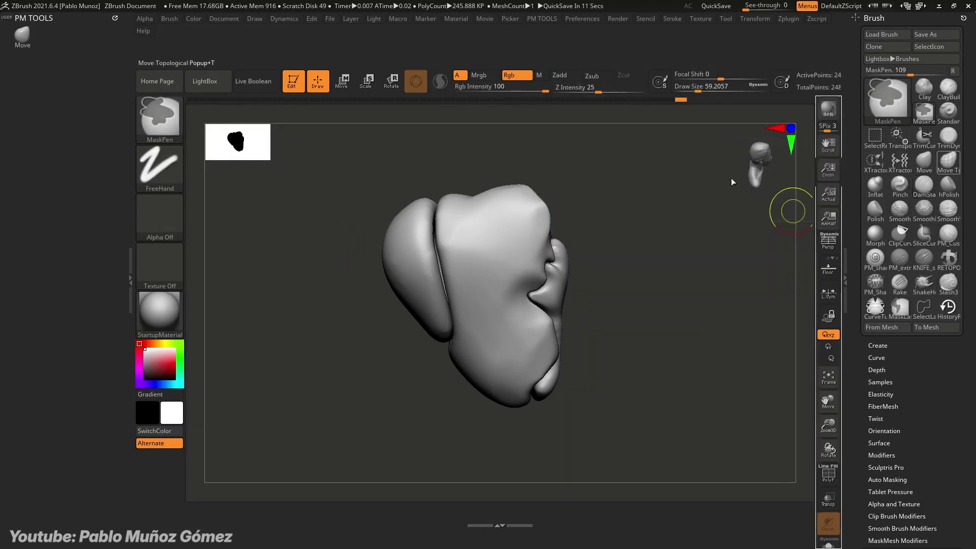
- Fill PM TOOLS with the Pinch brush, a filler bar and the Brush Placement control
drag(51, 72, 22, 36)
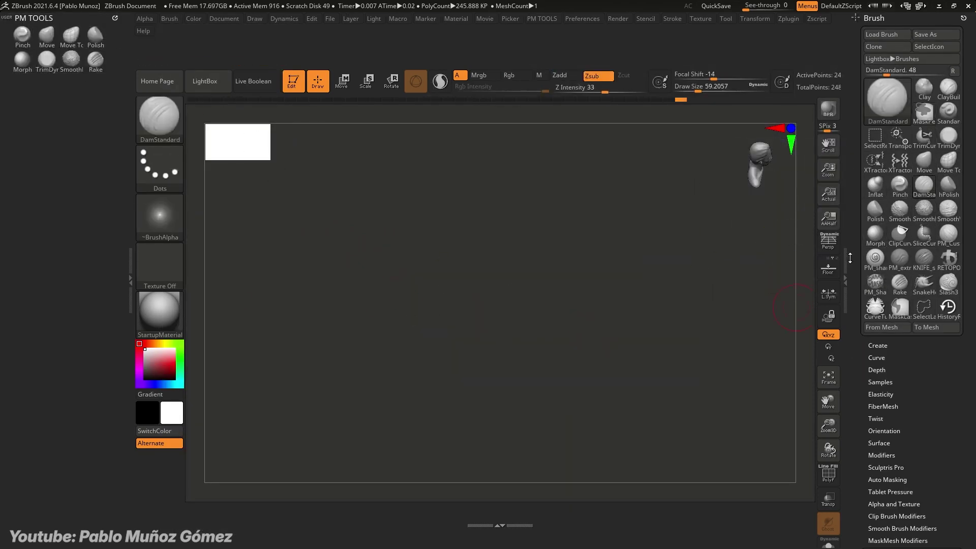
drag(850, 258, 698, 194)
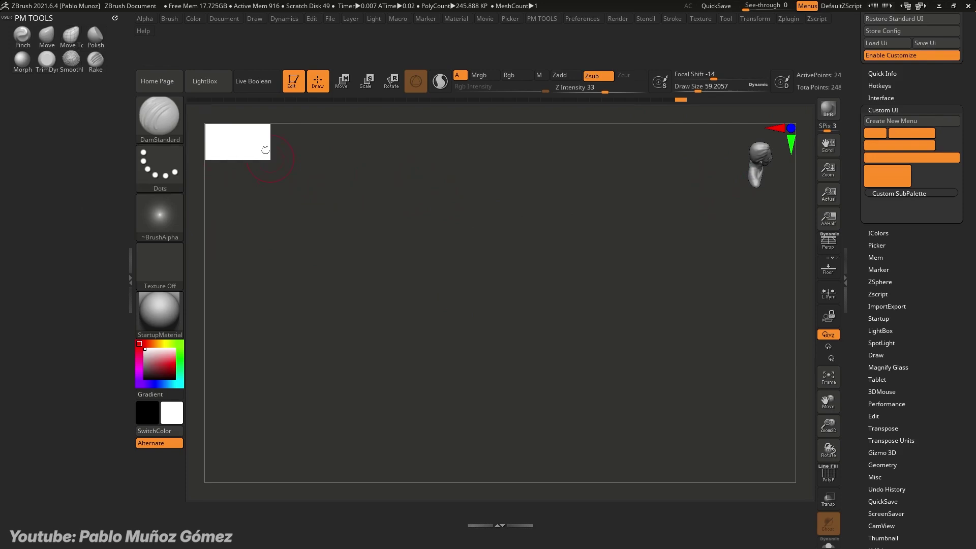
drag(912, 157, 46, 85)
drag(859, 153, 858, 458)
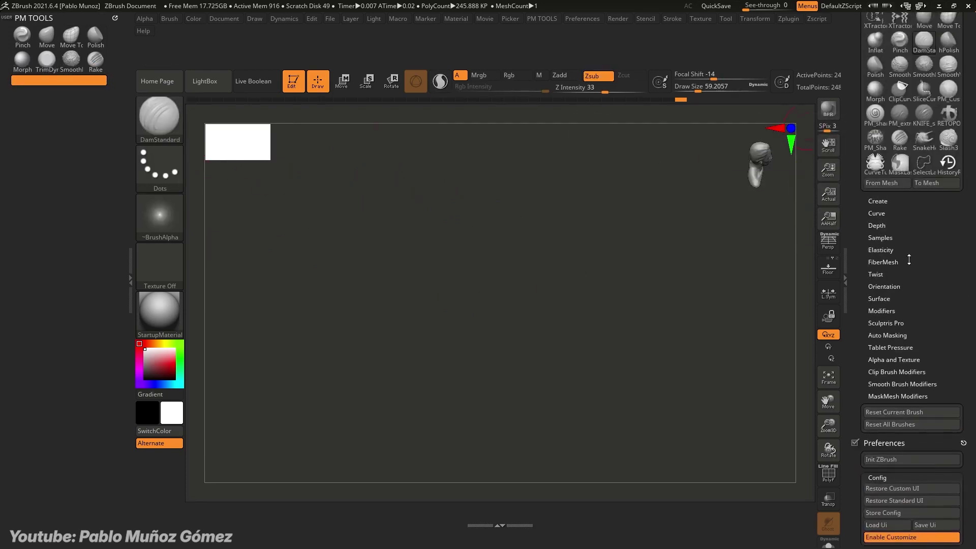
click(877, 226)
ctrl+alt+drag(887, 255, 61, 95)
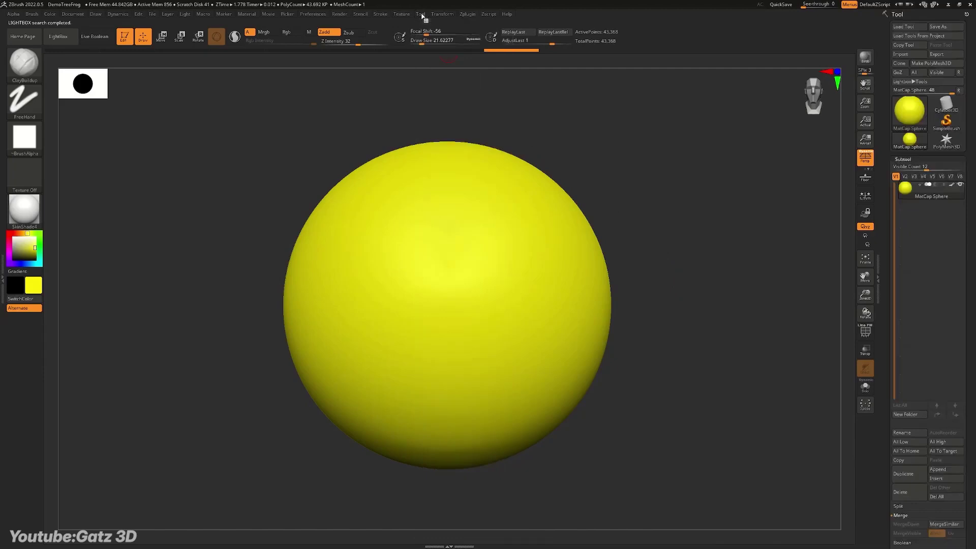
- Append a Sphere3D as a new subtool of the MatCap Sphere
click(897, 15)
click(897, 15)
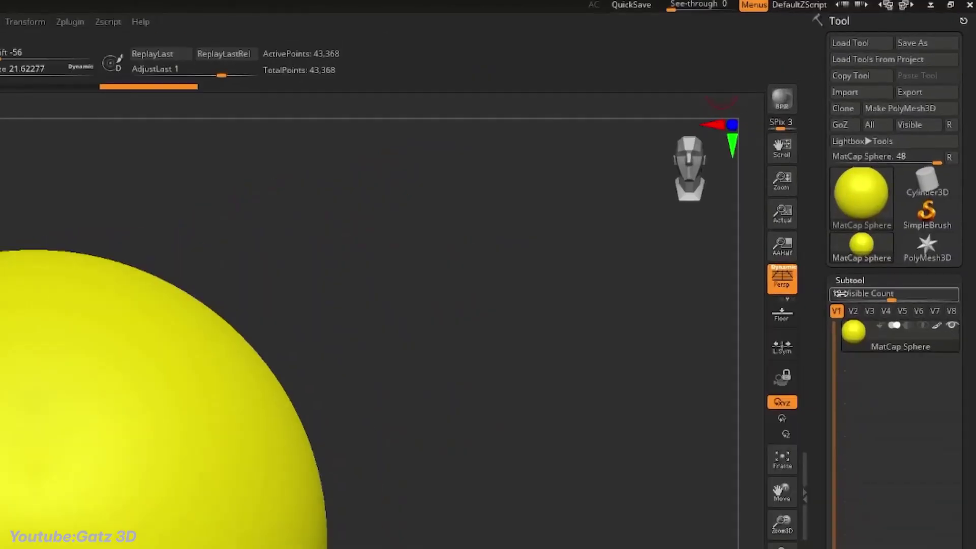
drag(838, 293, 844, 155)
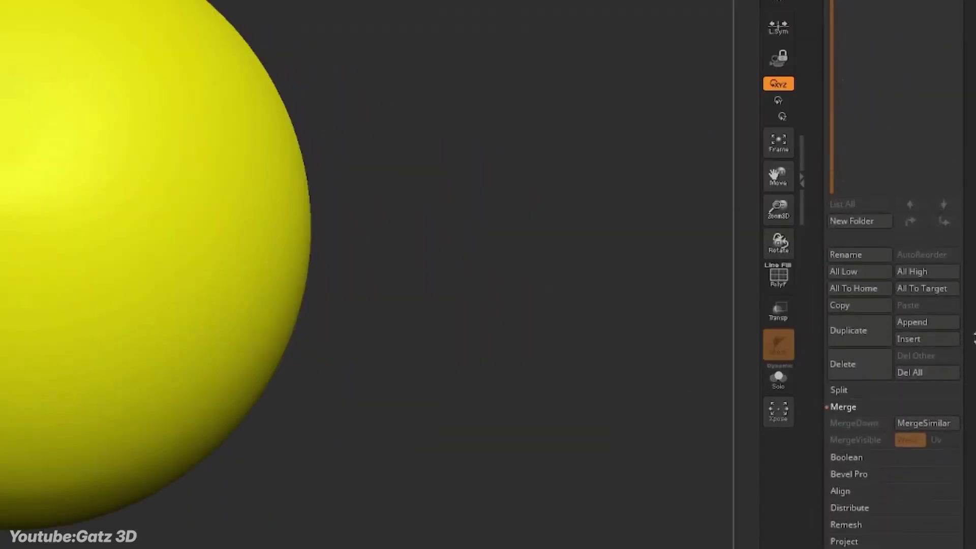
click(912, 322)
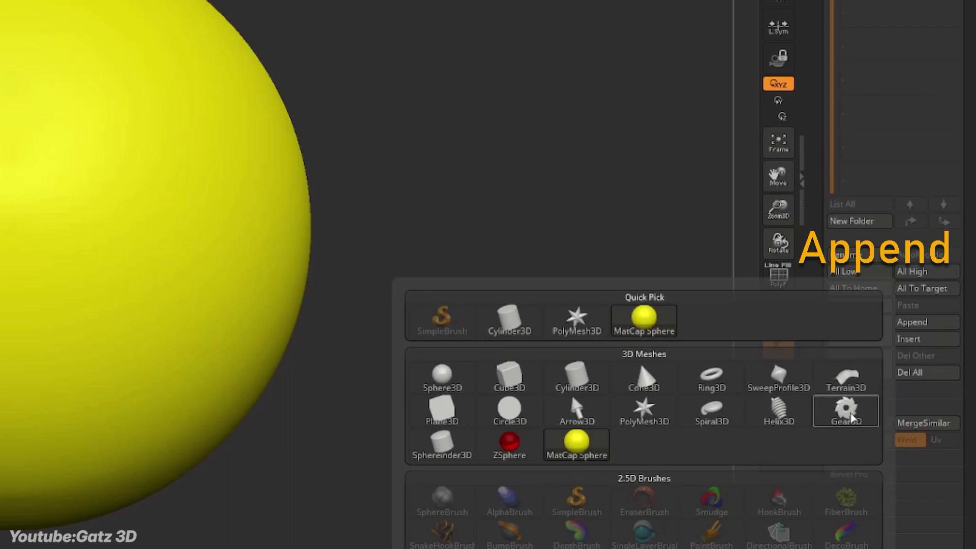
click(447, 380)
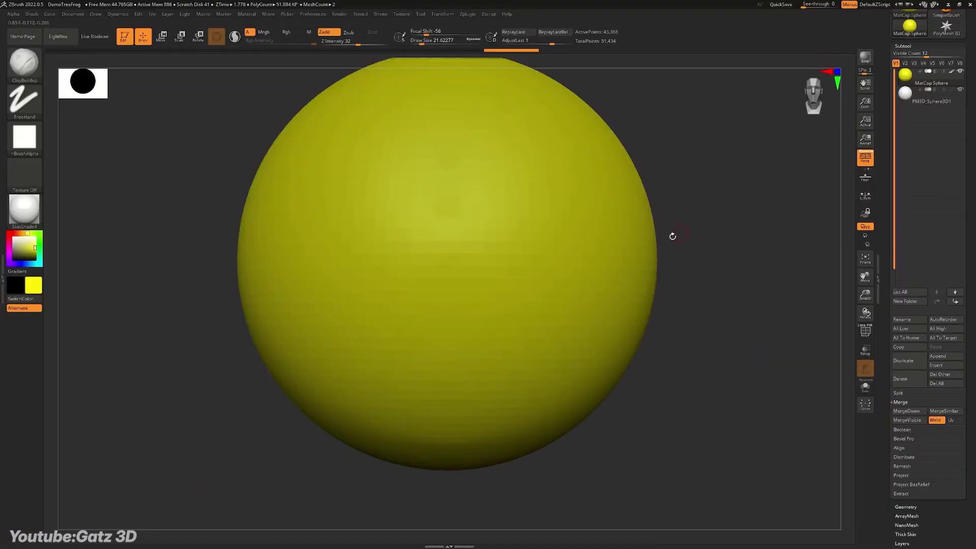
- Switch between the sphere subtools and move the active one to the bottom of the list
click(945, 97)
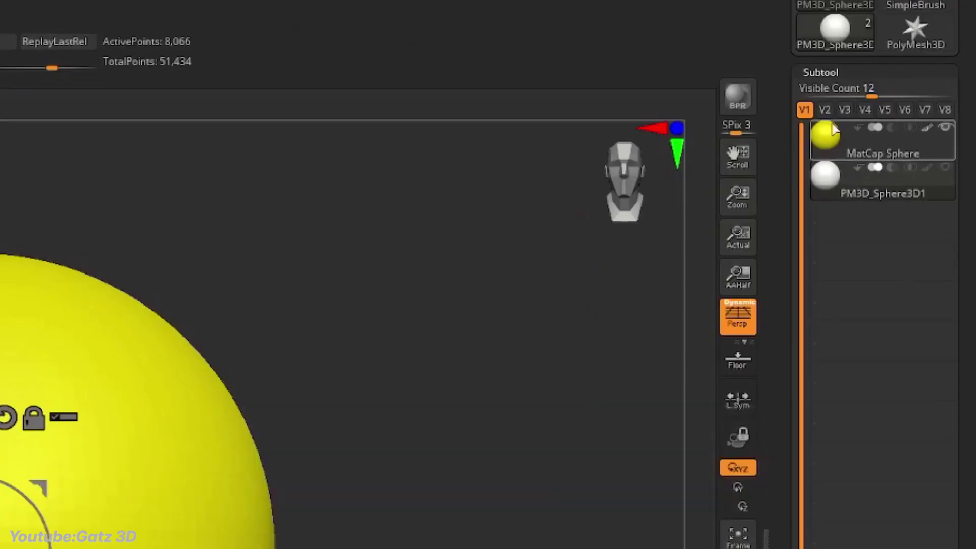
click(909, 81)
click(957, 93)
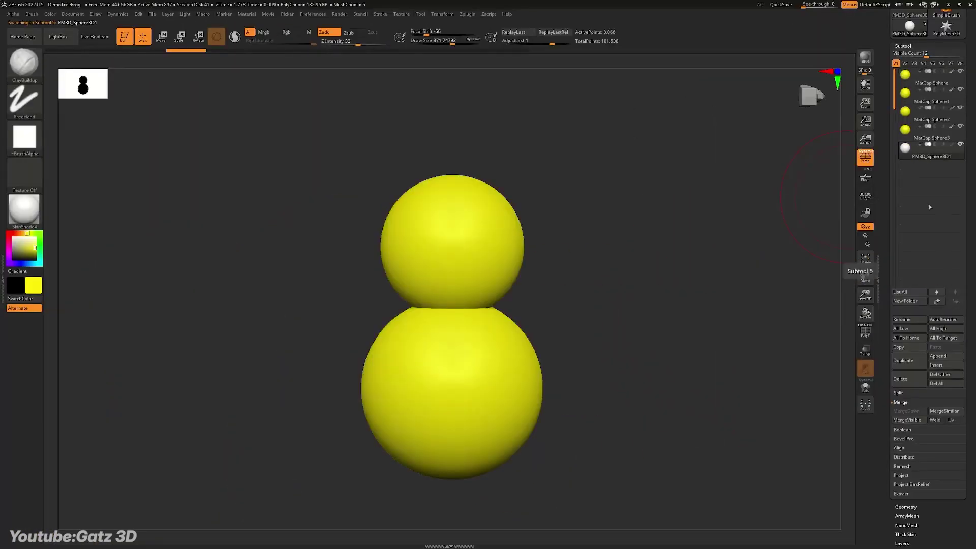
shift+click(956, 302)
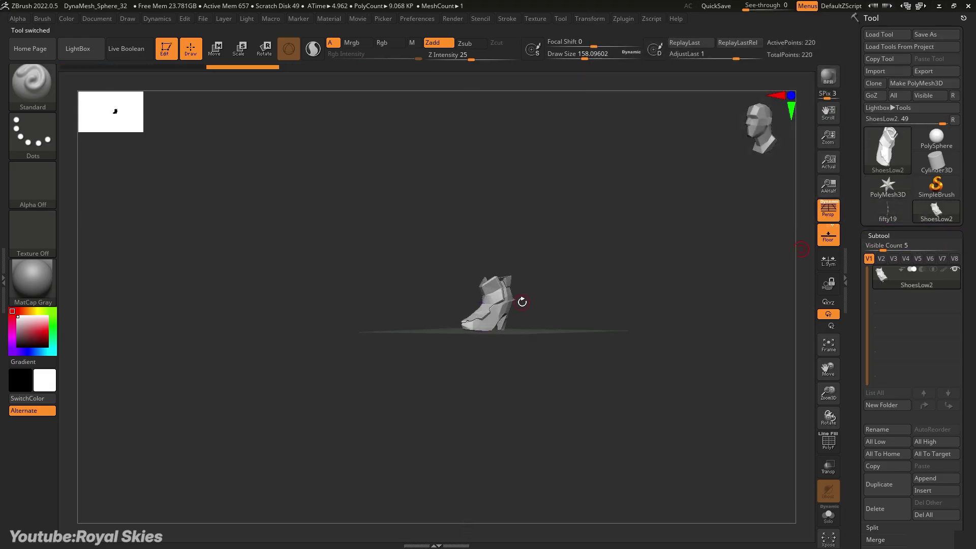
- Append the onion sweep profile and fifty20 curve meshes as subtools of the shoe
click(894, 217)
click(936, 208)
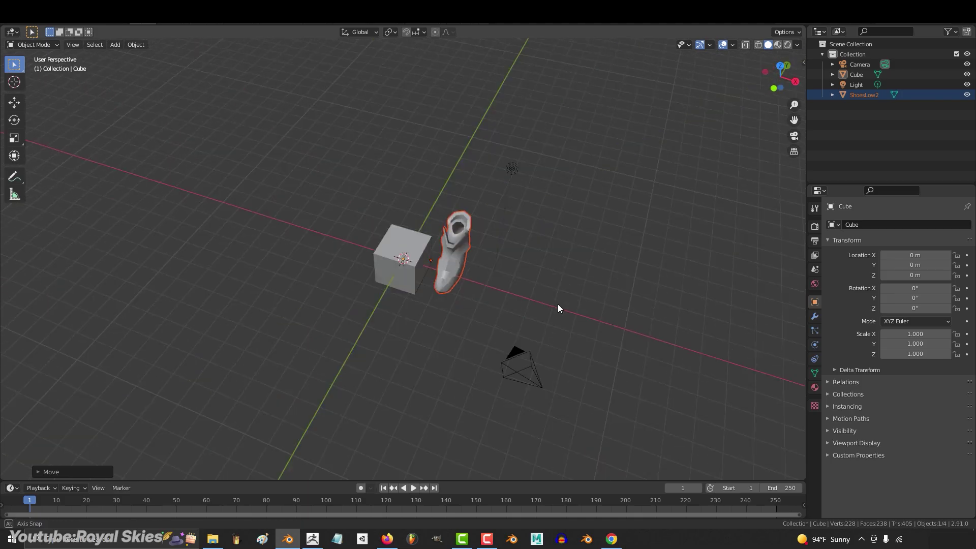
click(857, 75)
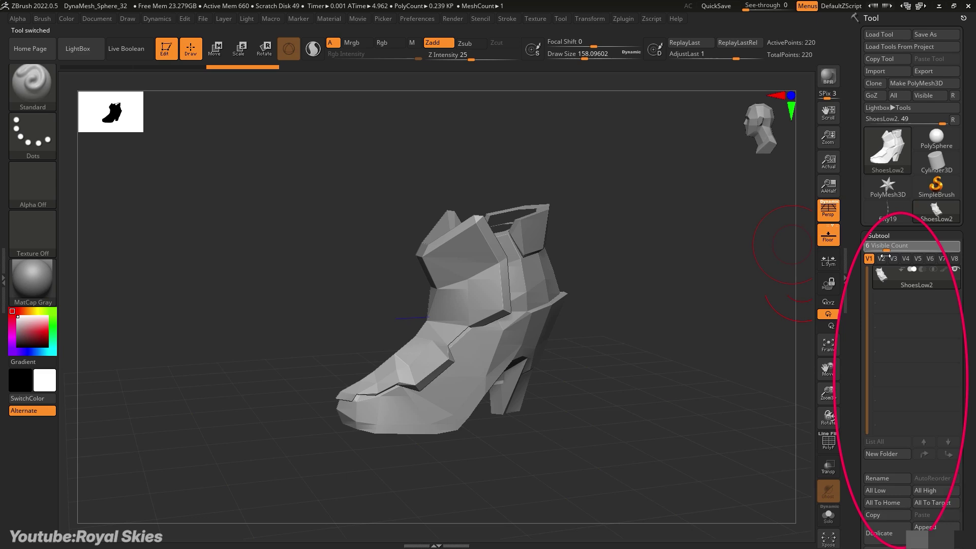
scroll(912, 356, down, 5)
click(935, 338)
click(483, 315)
click(936, 338)
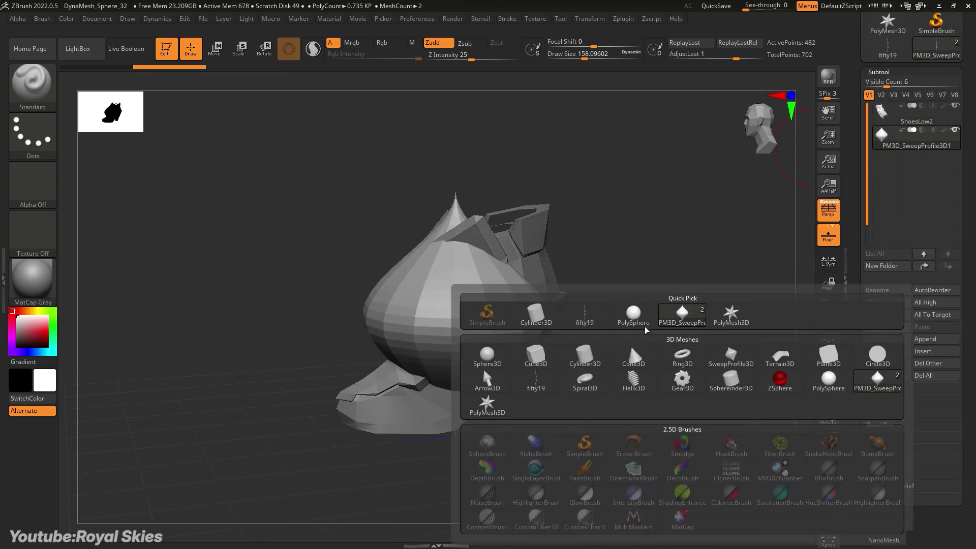
click(571, 315)
- Solo the onion, fifty20 and ShoesLow2 subtools in turn, then show all again
ctrl+shift+click(882, 135)
ctrl+shift+click(882, 136)
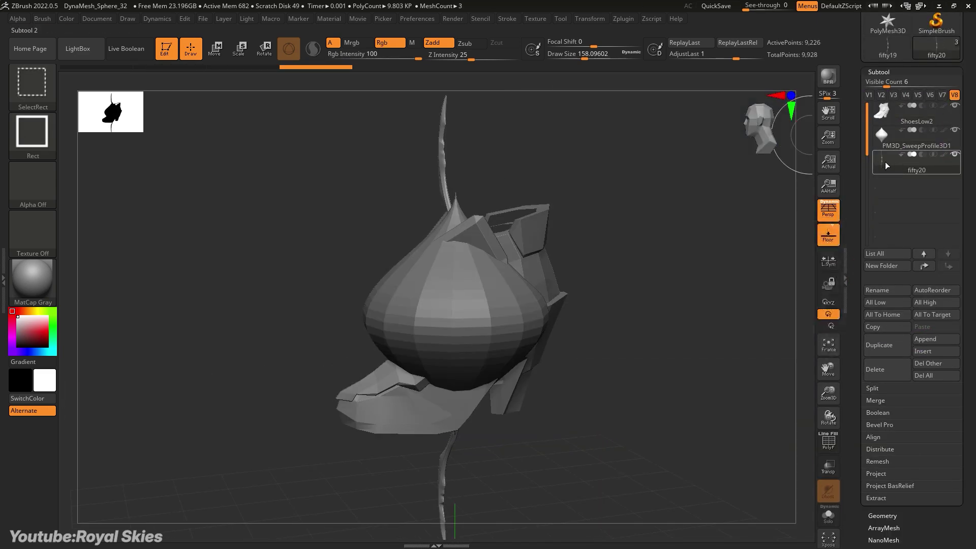
ctrl+shift+click(885, 165)
ctrl+shift+click(880, 144)
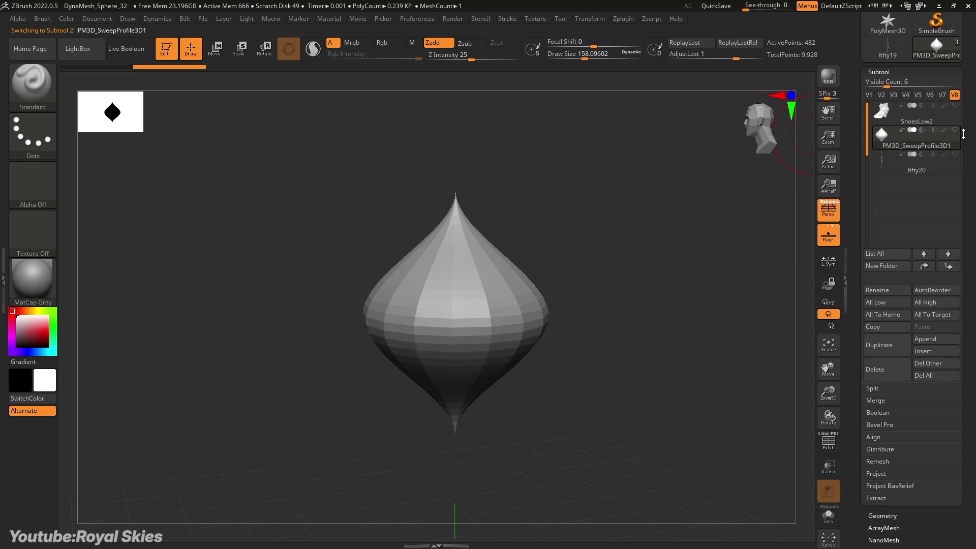
ctrl+shift+click(889, 118)
ctrl+shift+click(880, 163)
ctrl+shift+click(880, 163)
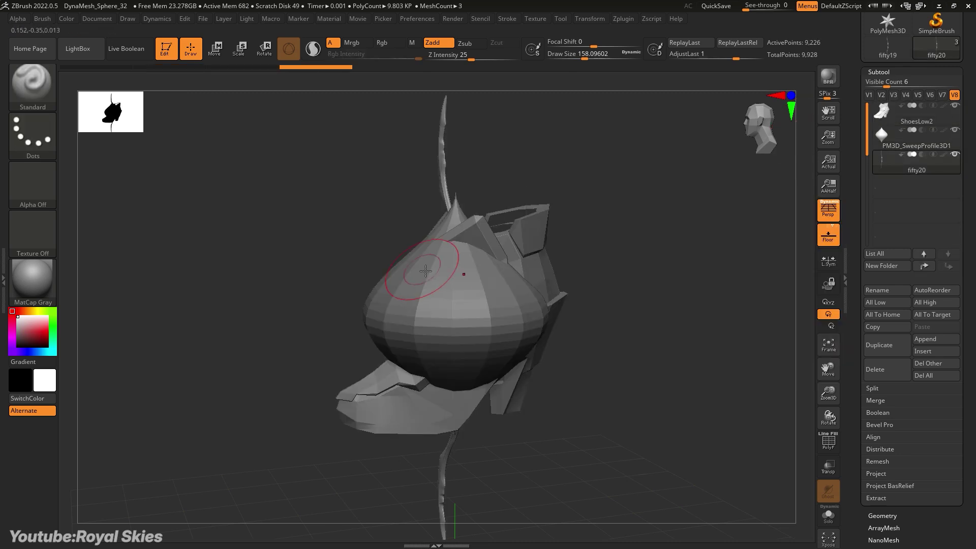
- Make the shoe the active subtool and isolate it, undoing and redoing the isolation
alt+click(373, 386)
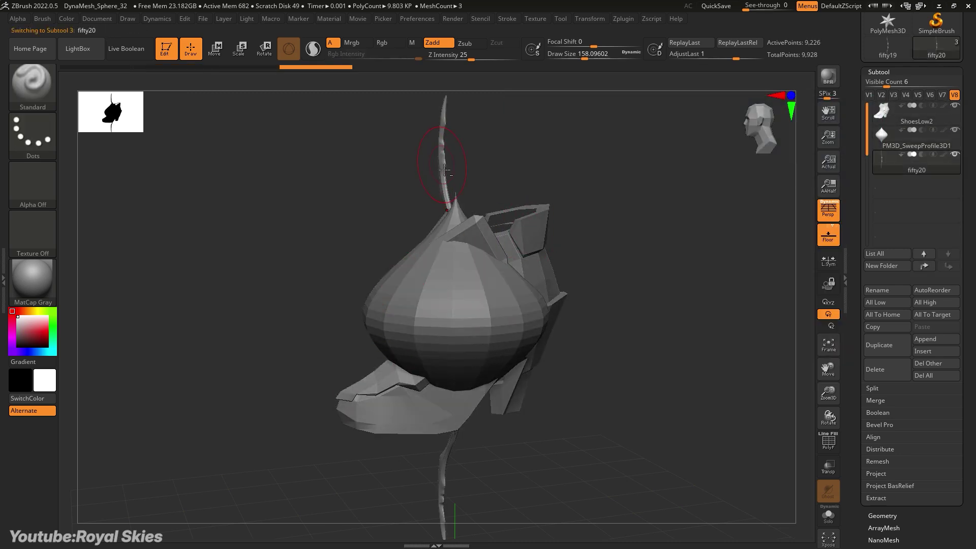
ctrl+shift+click(475, 357)
key(ctrl+z)
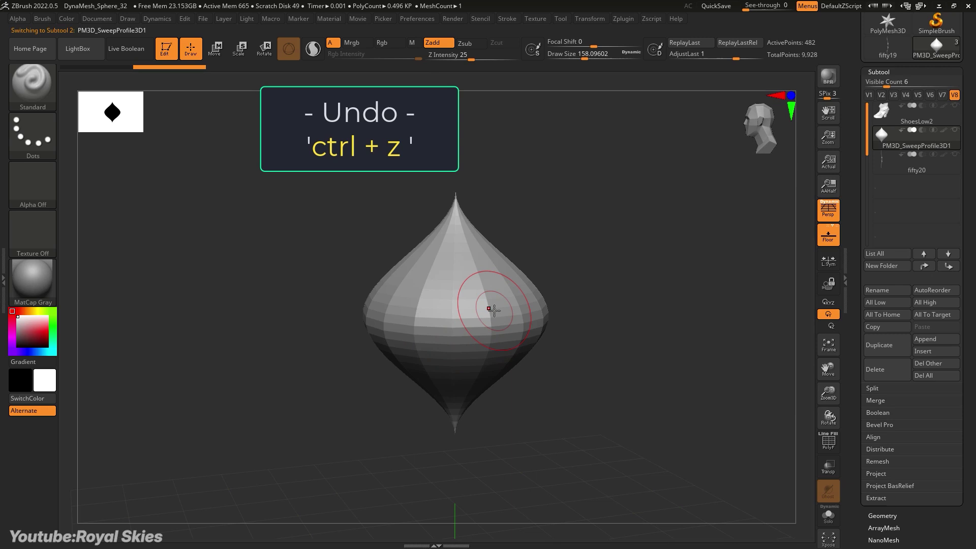
key(ctrl+shift+z)
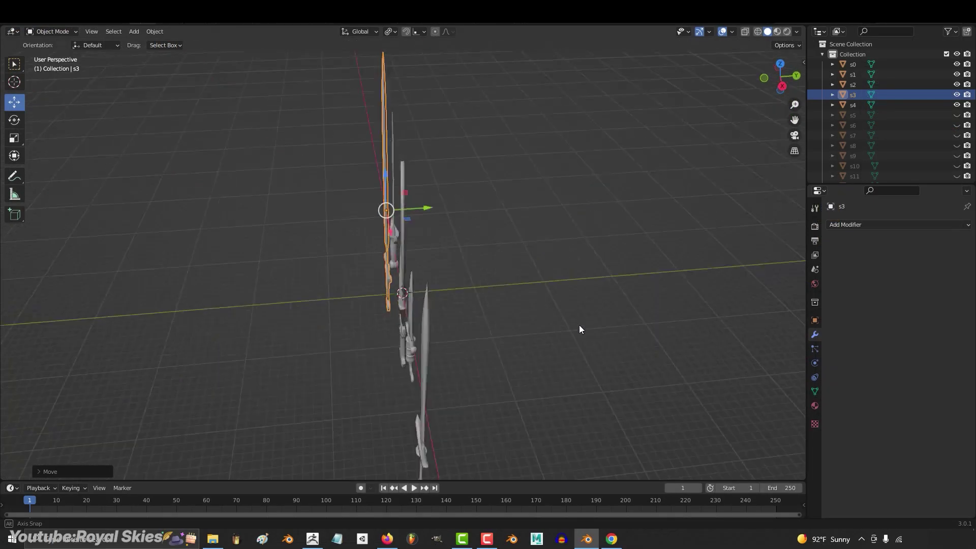
middle_drag(580, 329, 508, 330)
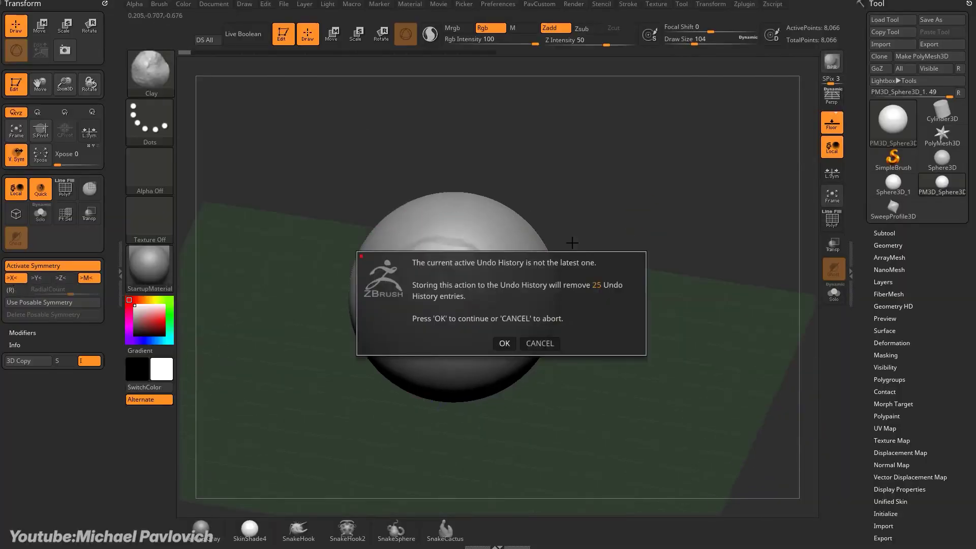
key(Return)
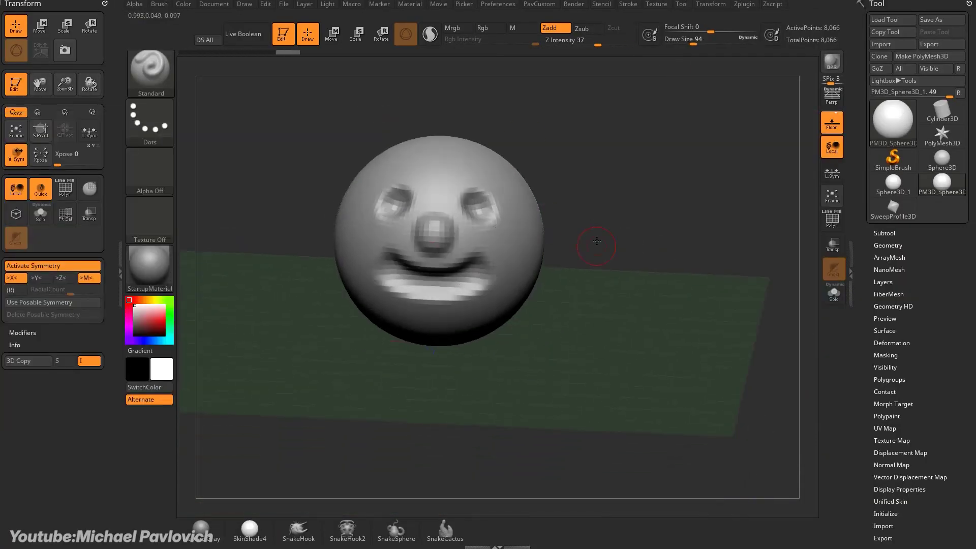
- Rotate the sphere, turn off the Floor grid, and select the Move brush with B, M, V
mouse_move(664, 199)
mouse_down()
mouse_move(595, 289)
mouse_move(810, 137)
mouse_up()
drag(638, 237, 609, 289)
key(shift+p)
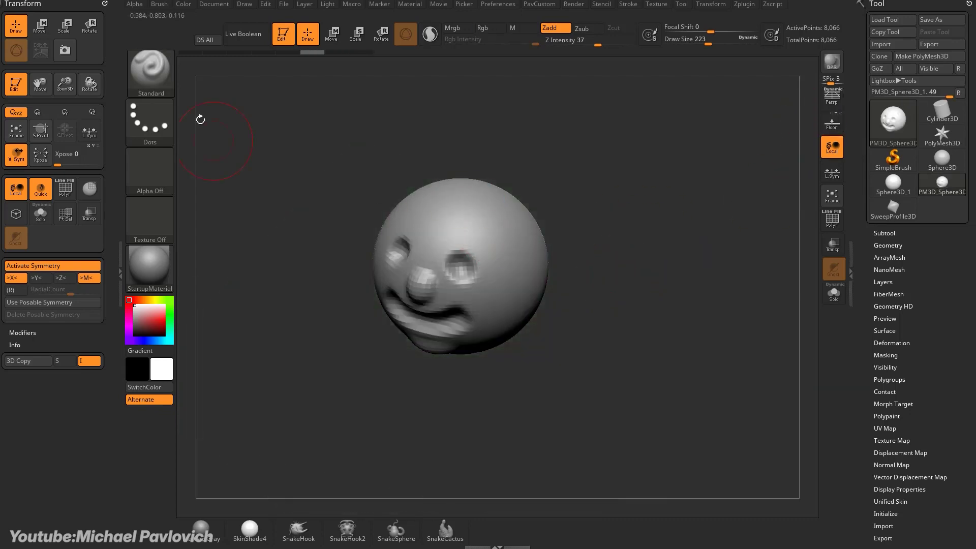
key(b)
key(m)
key(v)
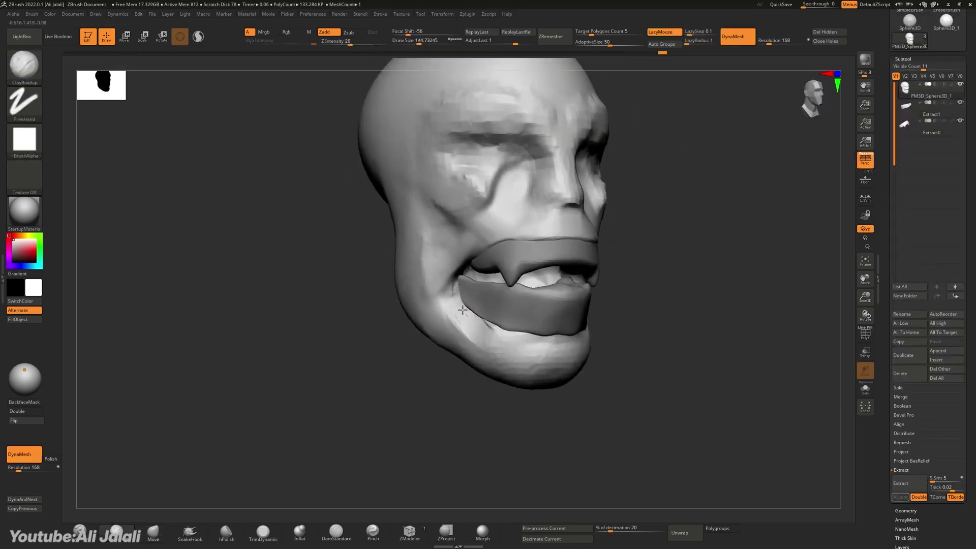
- Turn the head with its extracted lips to a side view to check it
drag(676, 214, 702, 202)
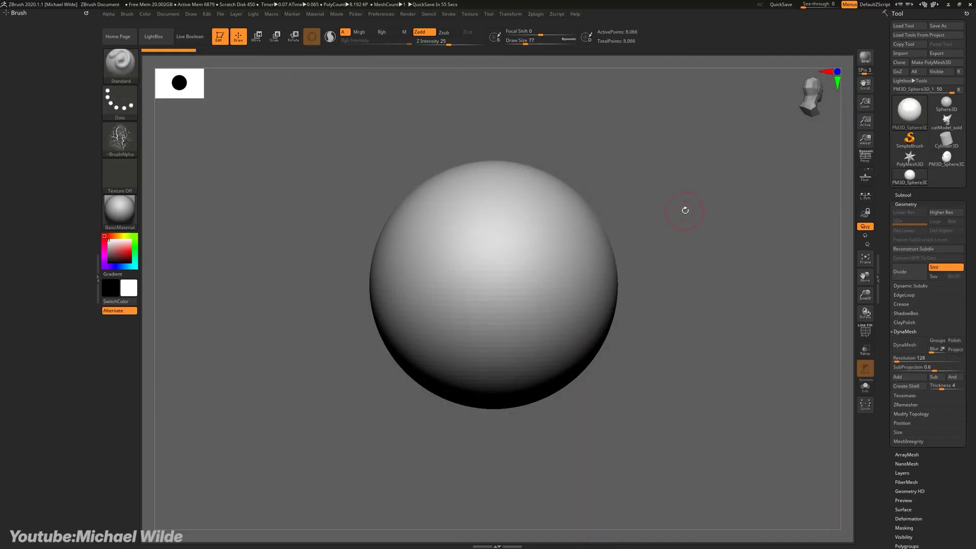
- Build side lobes with ClayBuildup, DynaMesh, bulge out the eyes, then DynaMesh again
key(b)
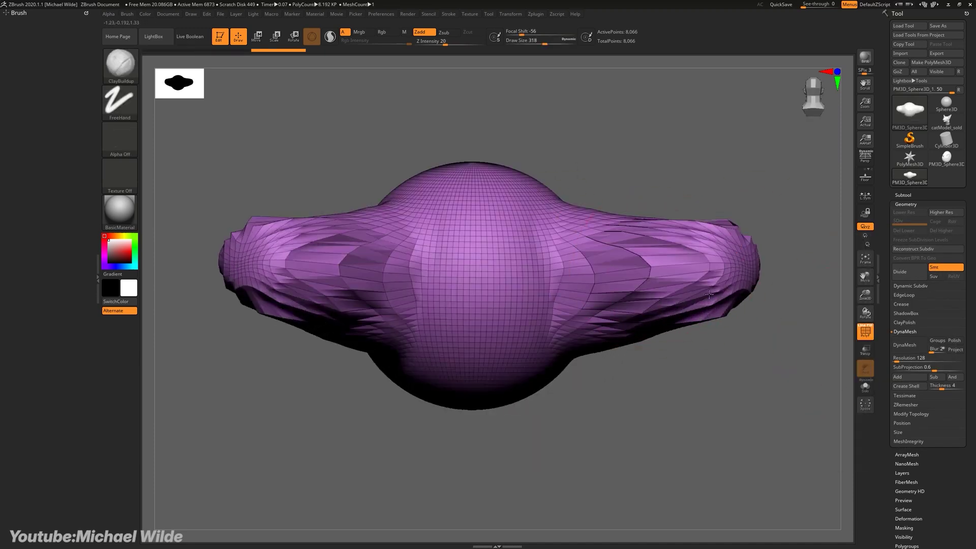
mouse_move(709, 294)
shift+mouse_down()
mouse_move(355, 254)
mouse_move(737, 285)
shift+mouse_up()
scroll(907, 174, down, 1)
click(913, 317)
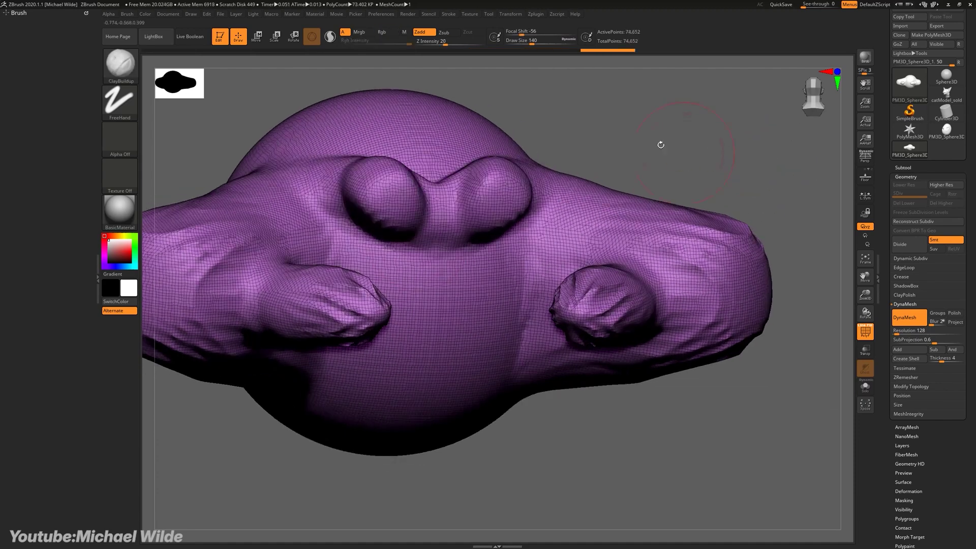
drag(660, 146, 595, 228)
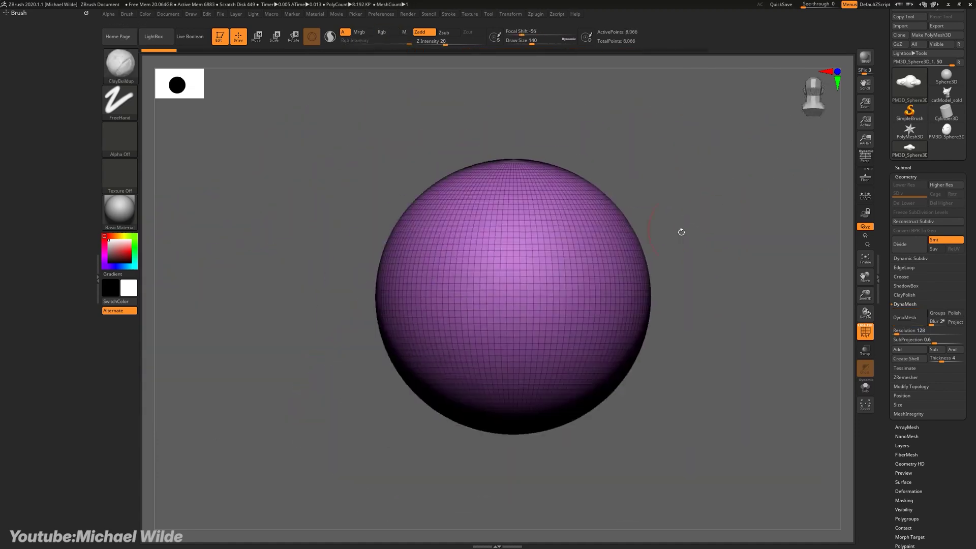
click(895, 319)
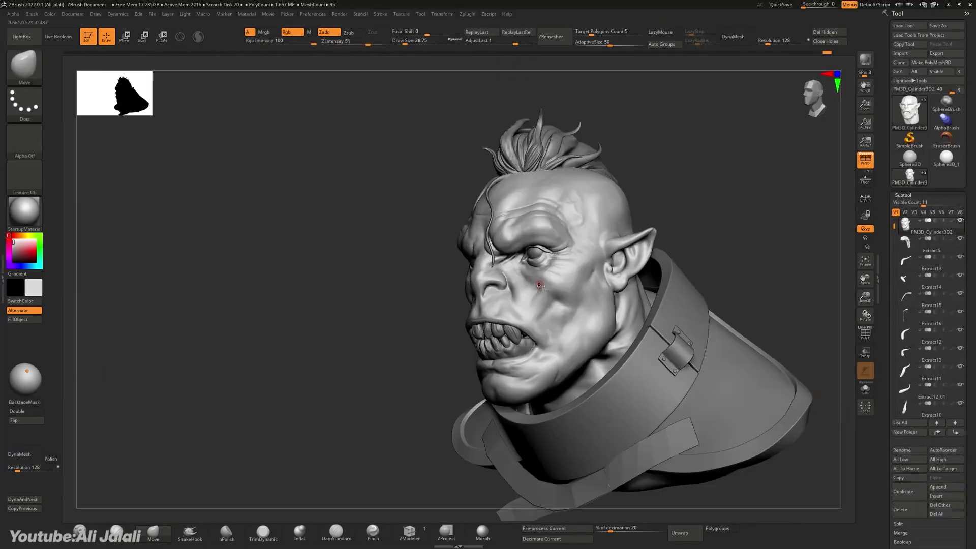
- Open the Zplugin menu to view the list of plugins
click(467, 14)
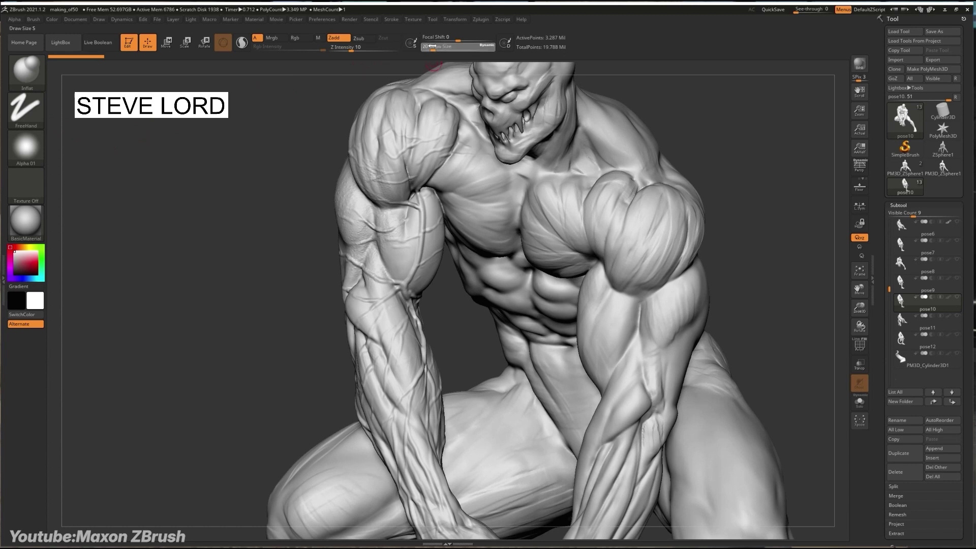
- Open the Stroke Lazy Mouse settings, expand Modifiers, and rotate and zoom onto the creature's torso
click(392, 19)
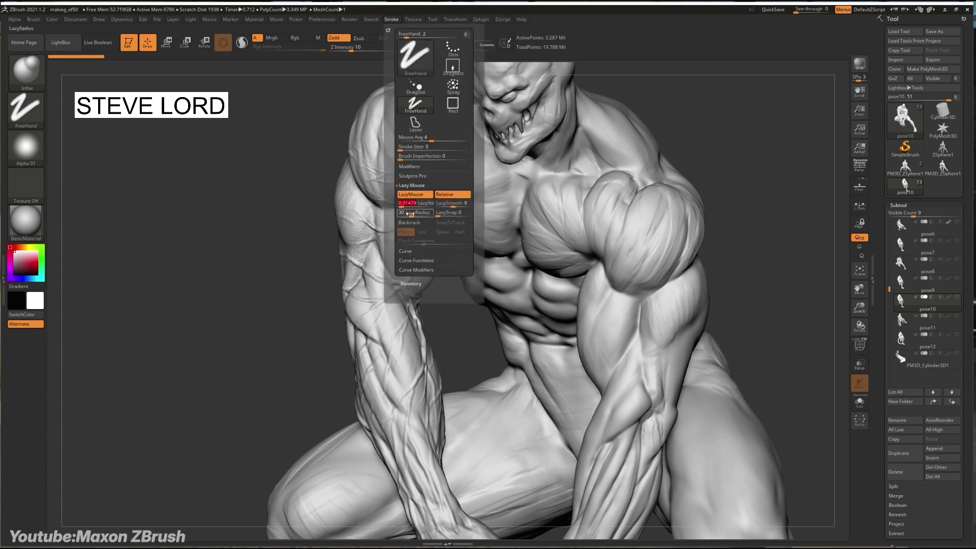
click(407, 166)
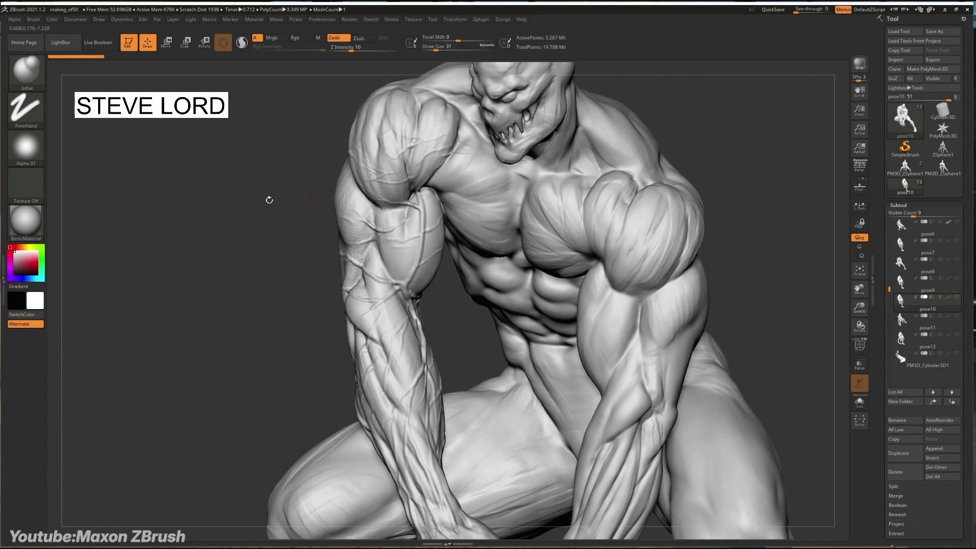
drag(268, 200, 311, 204)
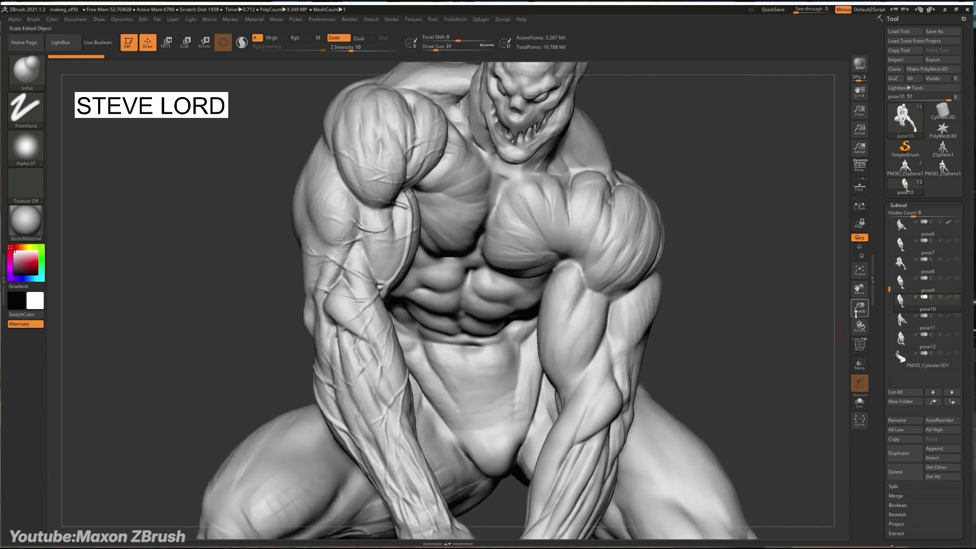
drag(855, 313, 714, 325)
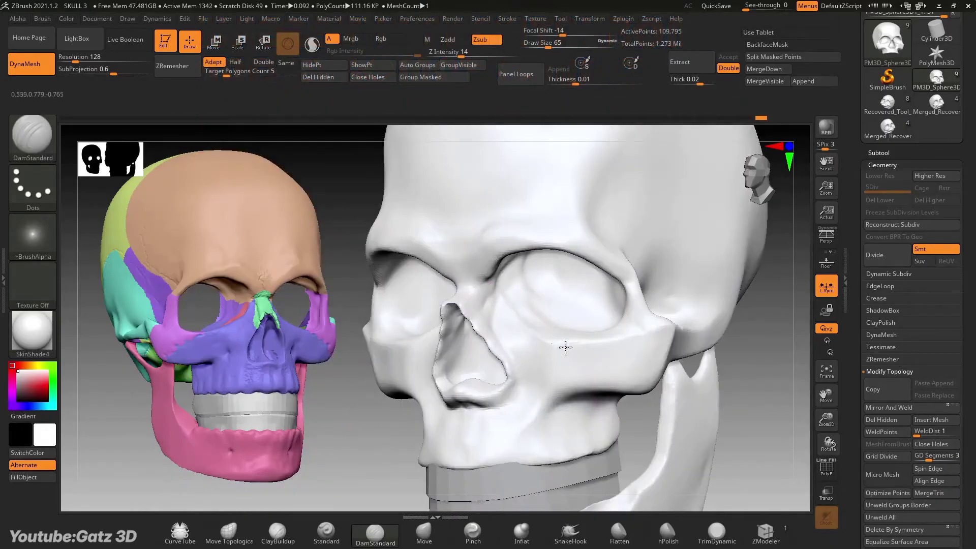
- Rotate the skull to a front view and select the hPolish brush (B, H, P)
mouse_move(564, 346)
right_down()
mouse_move(590, 283)
mouse_move(652, 297)
mouse_move(597, 283)
right_up()
key(b)
key(h)
key(p)
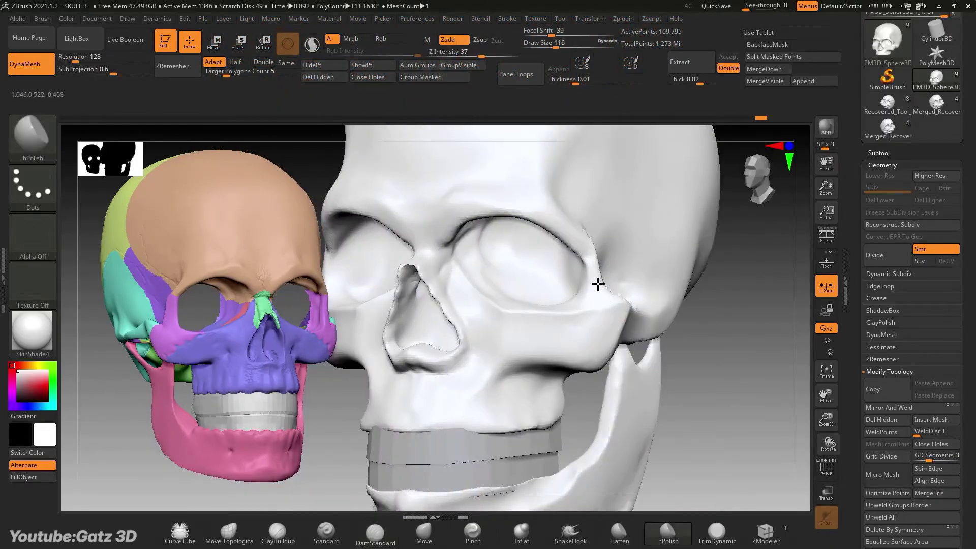
- Polish the skull from three-quarter and front views, then bring up Draw Size
mouse_move(440, 163)
right_down()
mouse_move(719, 355)
mouse_move(438, 371)
mouse_move(677, 379)
mouse_move(719, 353)
mouse_move(355, 402)
mouse_move(679, 391)
right_up()
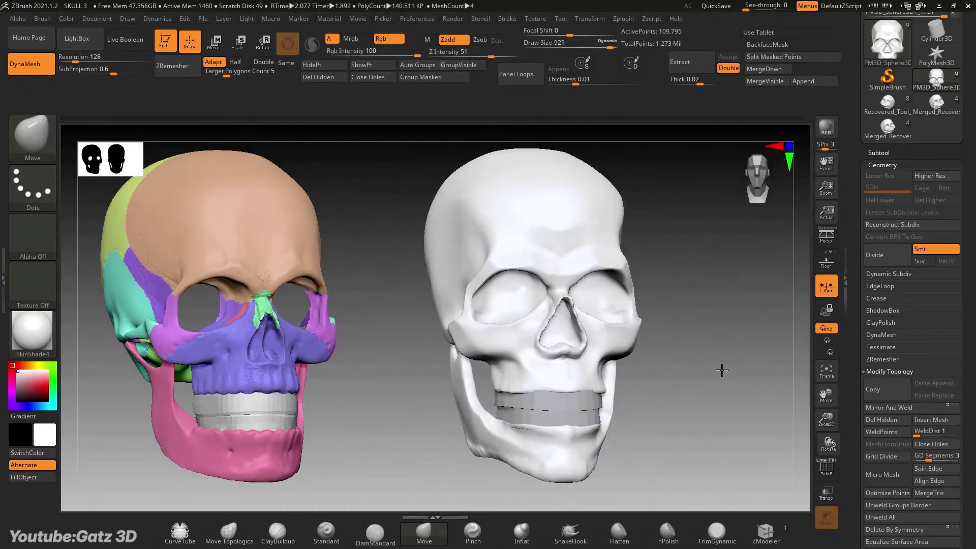
right_drag(721, 370, 701, 392)
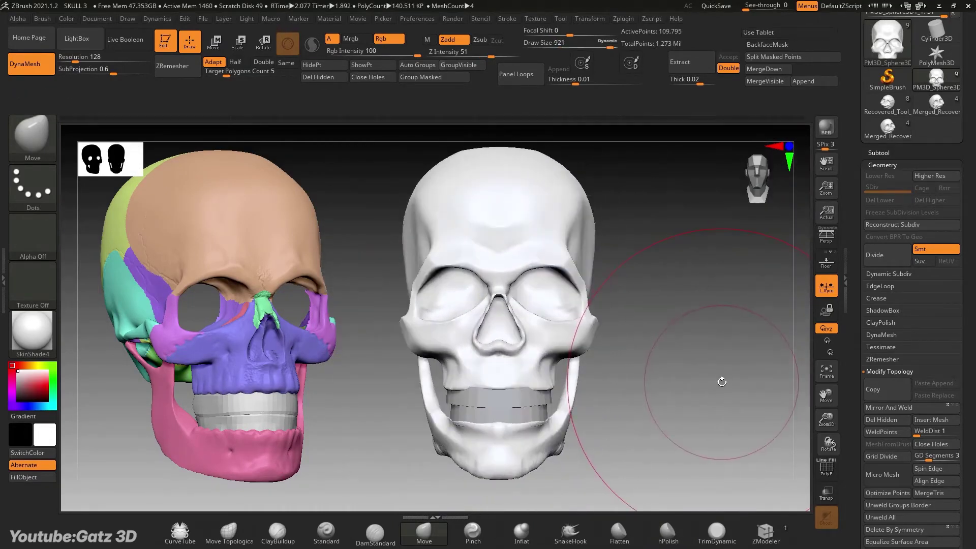
key(s)
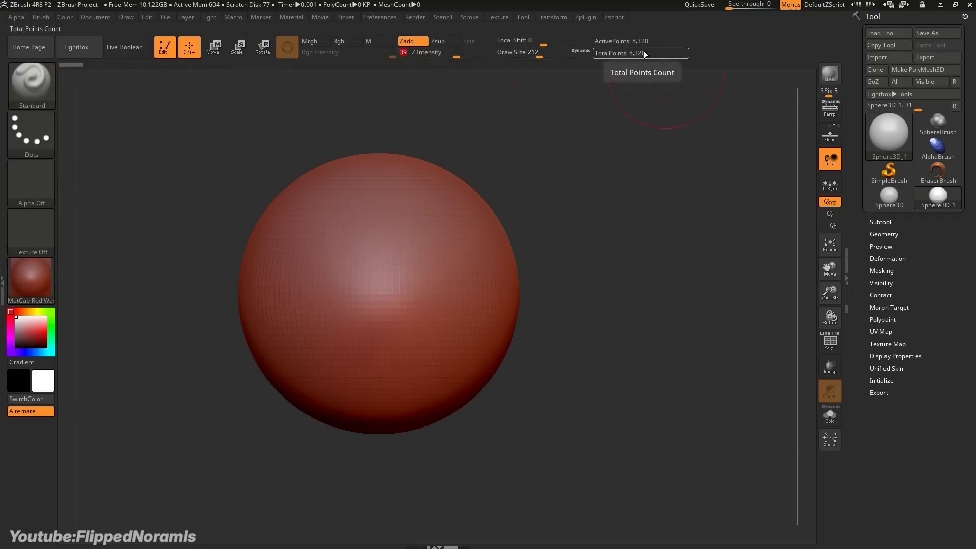
- Convert the red sphere primitive into an editable PolyMesh3D
alt+right_drag(488, 248, 644, 231)
click(602, 220)
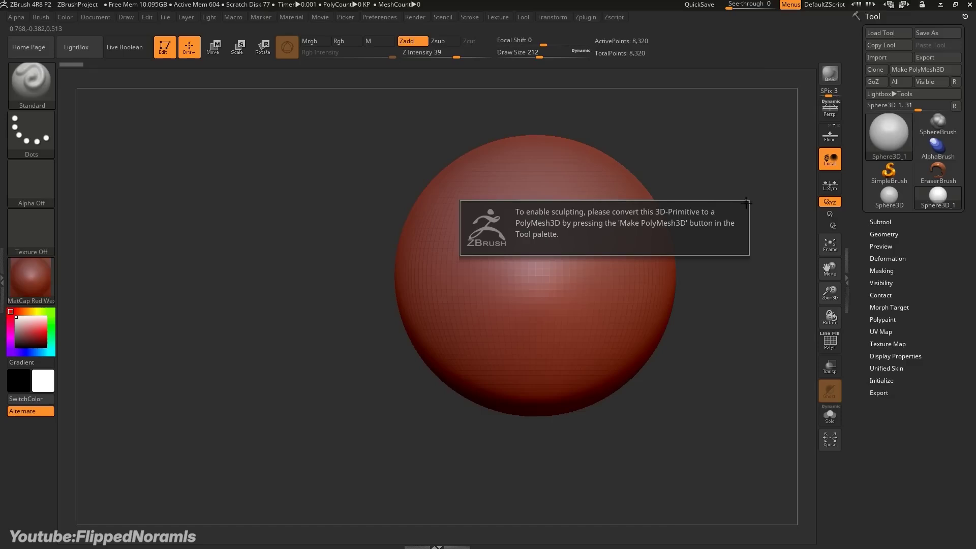
click(917, 69)
- Sculpt a dent, a bulge and two curved creases into the mesh
drag(585, 152, 559, 305)
mouse_move(457, 254)
mouse_down()
mouse_move(559, 355)
mouse_move(537, 289)
mouse_move(487, 351)
mouse_move(457, 315)
mouse_up()
drag(452, 177, 386, 294)
mouse_move(533, 262)
right_down()
mouse_move(509, 197)
mouse_move(513, 102)
right_up()
- Reduce Draw Size to 112, rotate the sculpt, and open the brush picker
drag(539, 56, 444, 59)
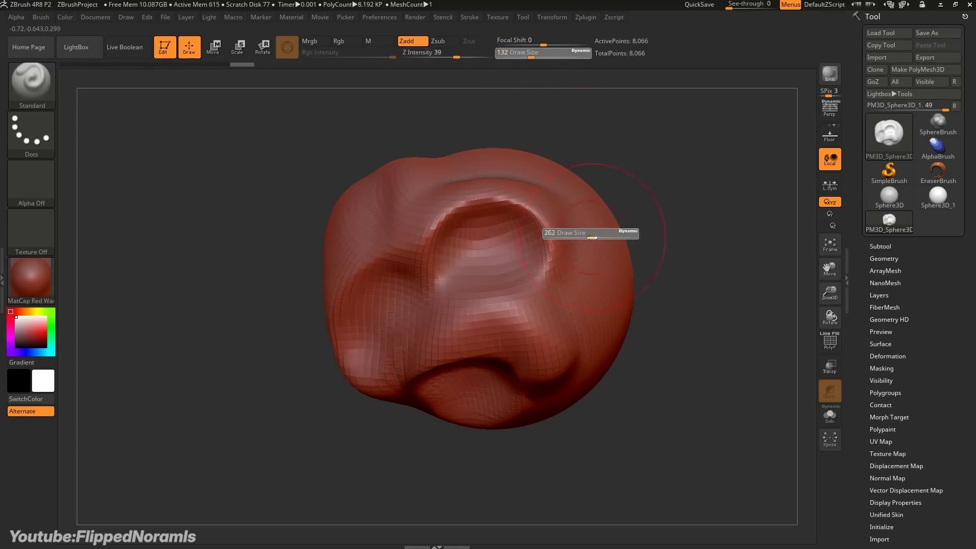
mouse_move(632, 193)
right_down()
mouse_move(559, 244)
mouse_move(508, 254)
right_up()
click(31, 81)
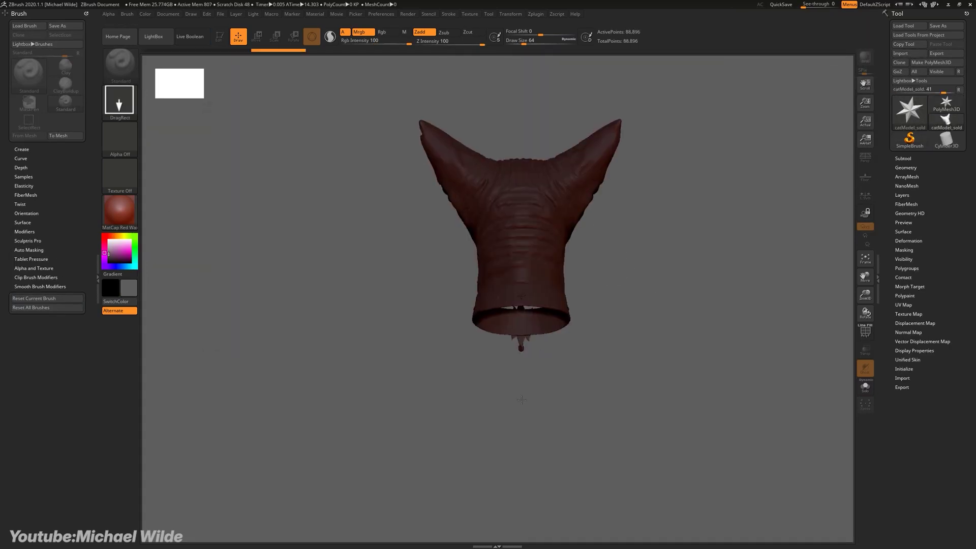
- Enable Edit on the cat head, replace it with the PolyMesh3D star, then a Sphere3D
drag(522, 400, 592, 408)
click(219, 37)
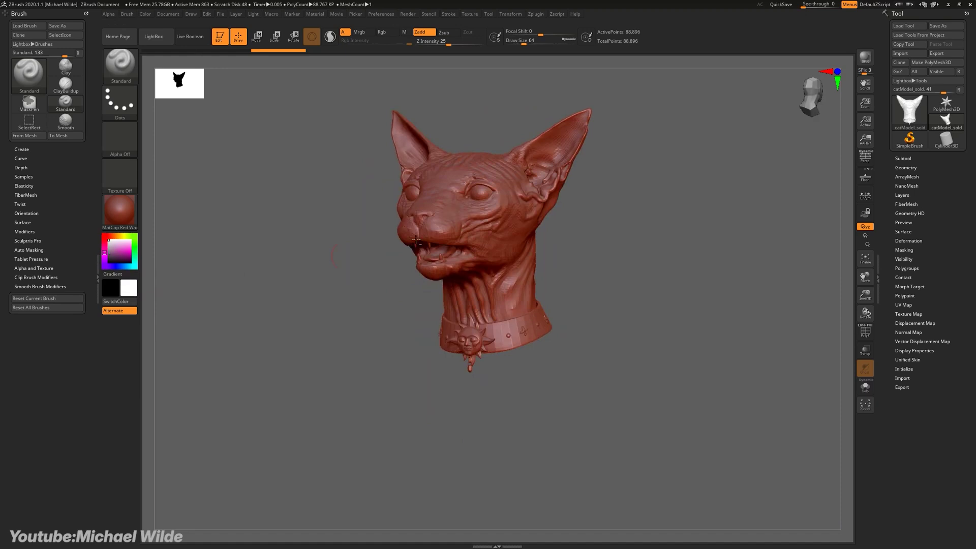
click(946, 104)
click(909, 110)
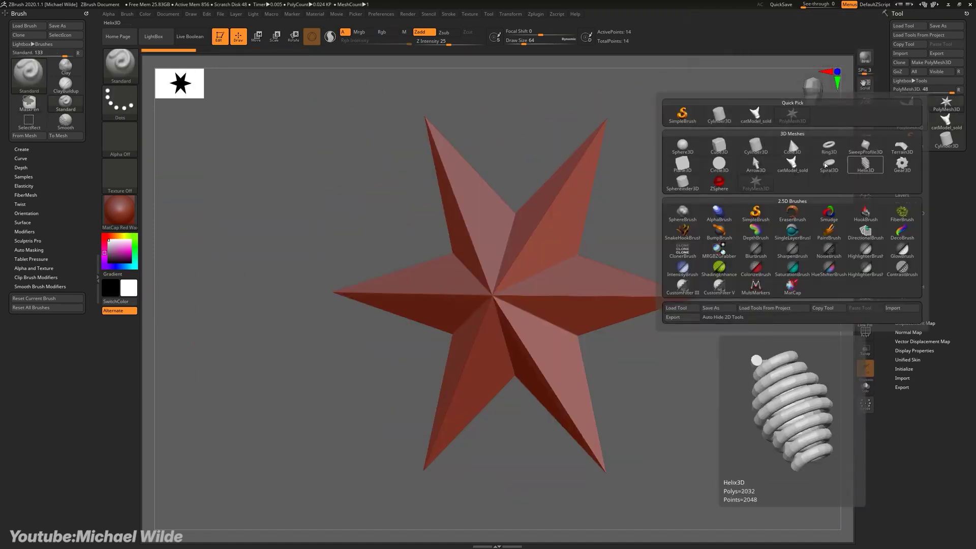
click(682, 146)
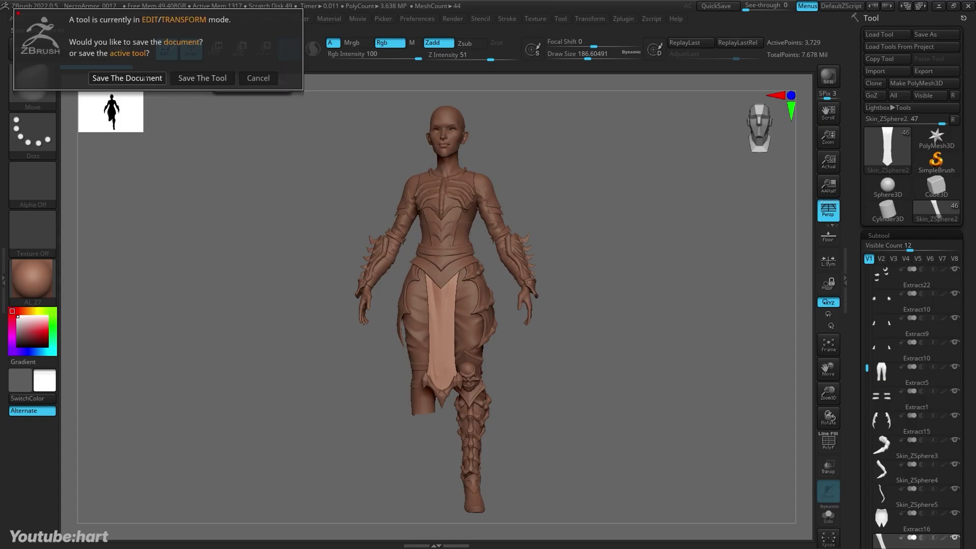
- Choose to save the whole document and create a new folder named 'SN' inside Necro
click(145, 78)
right_click(584, 263)
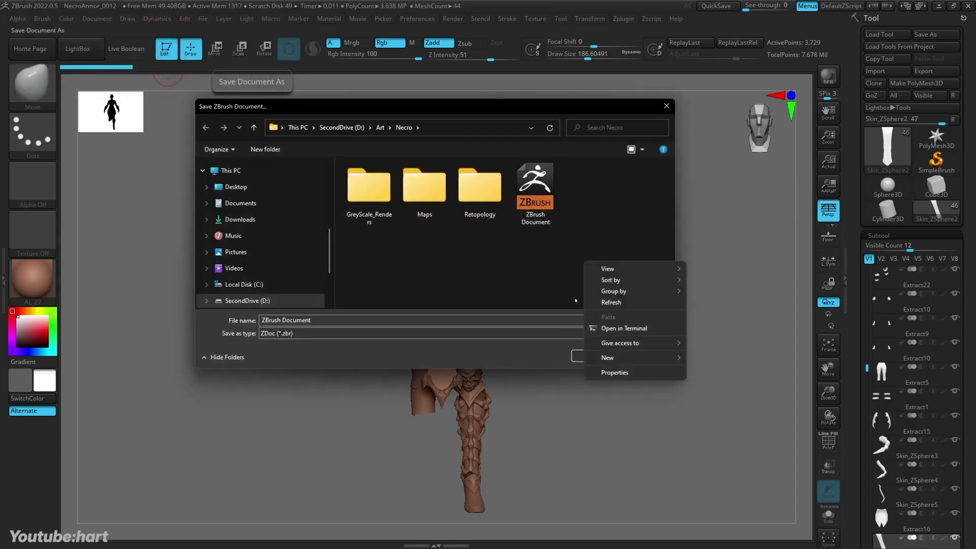
mouse_move(635, 358)
click(717, 360)
text(S)
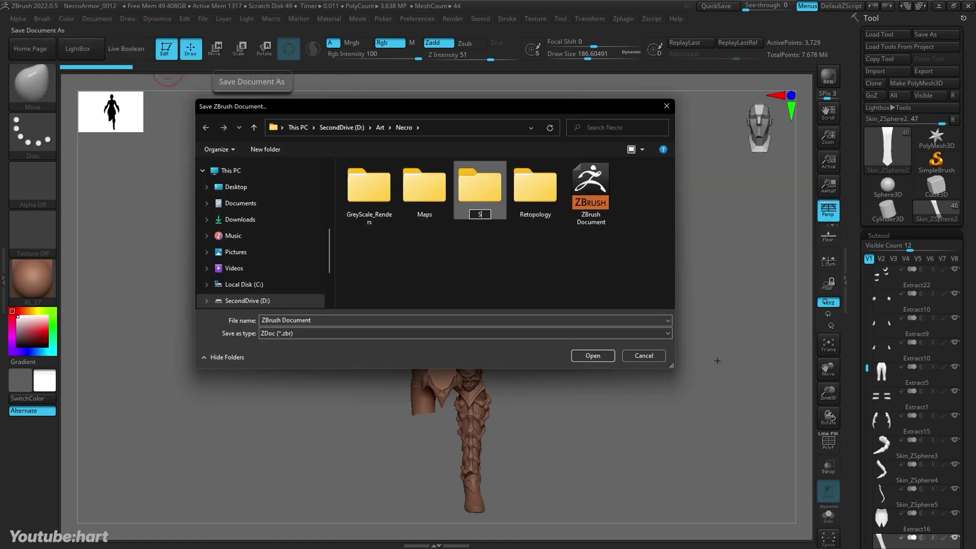